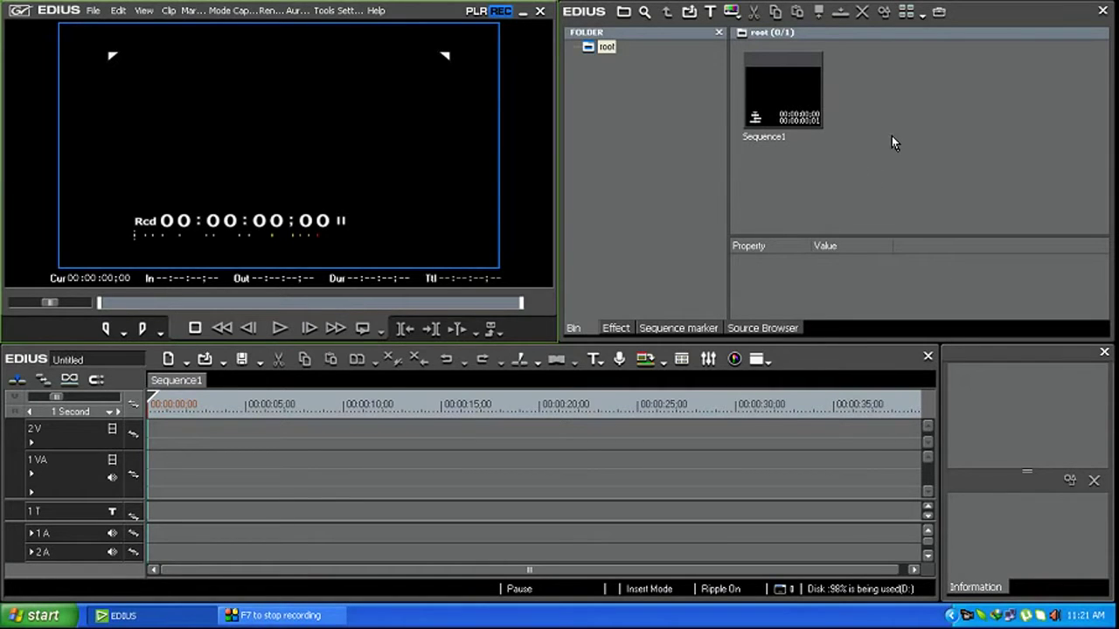
Step: Import the wedding backgrounds .jpg from the desktop into the bin, browsing in Thumbnails view
{"action": "double_click", "coordinate": [915, 158]}
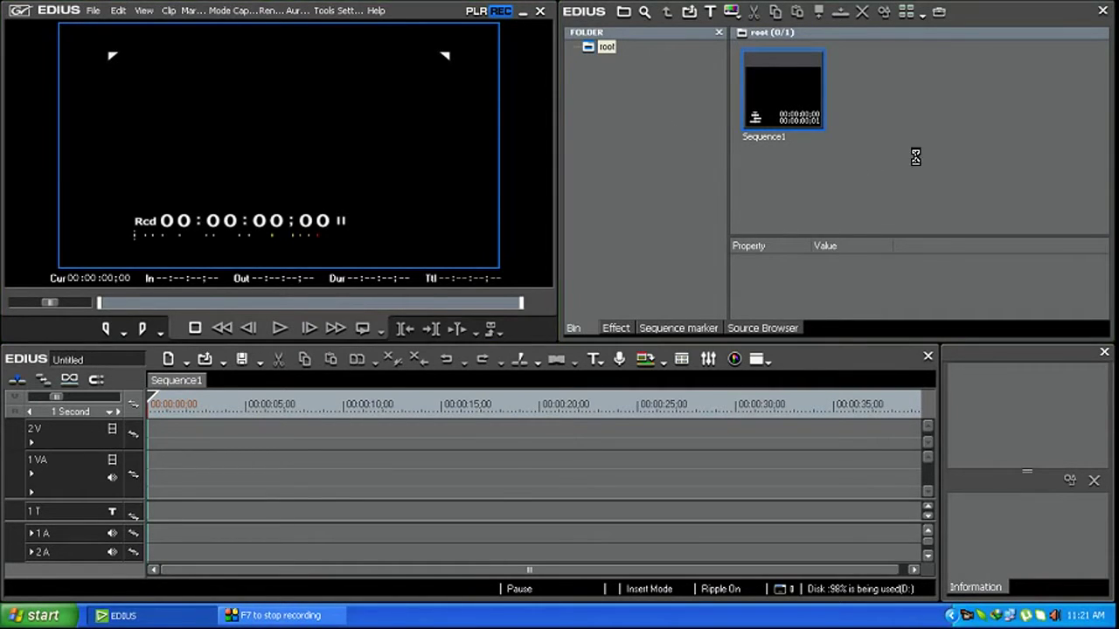
{"action": "left_click_drag", "start_coordinate": [288, 19], "coordinate": [363, 60]}
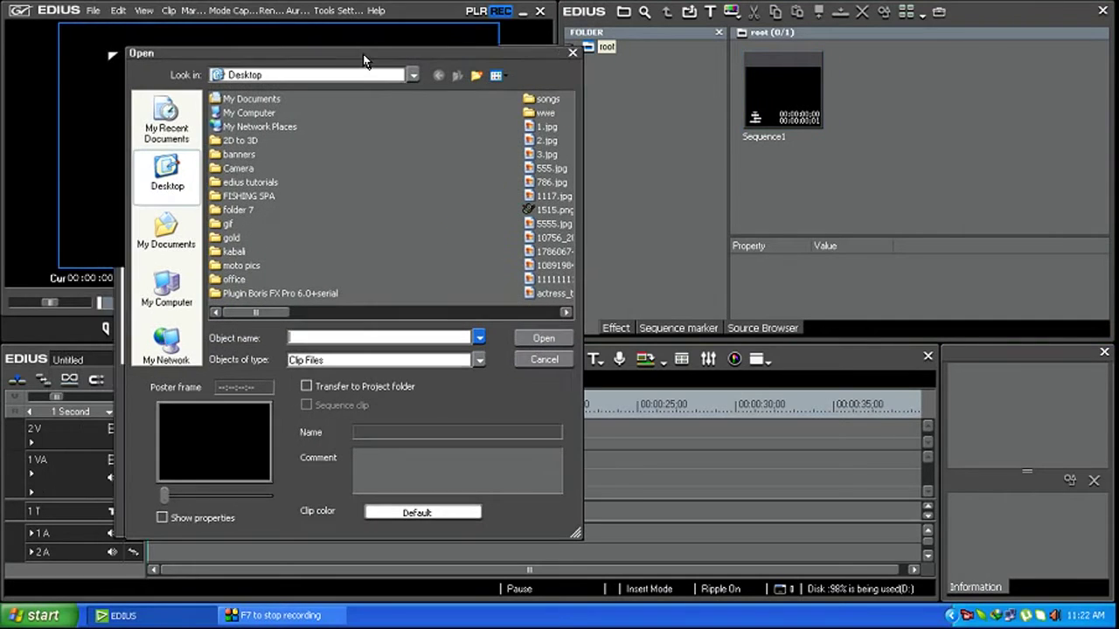
{"action": "left_click", "coordinate": [496, 75]}
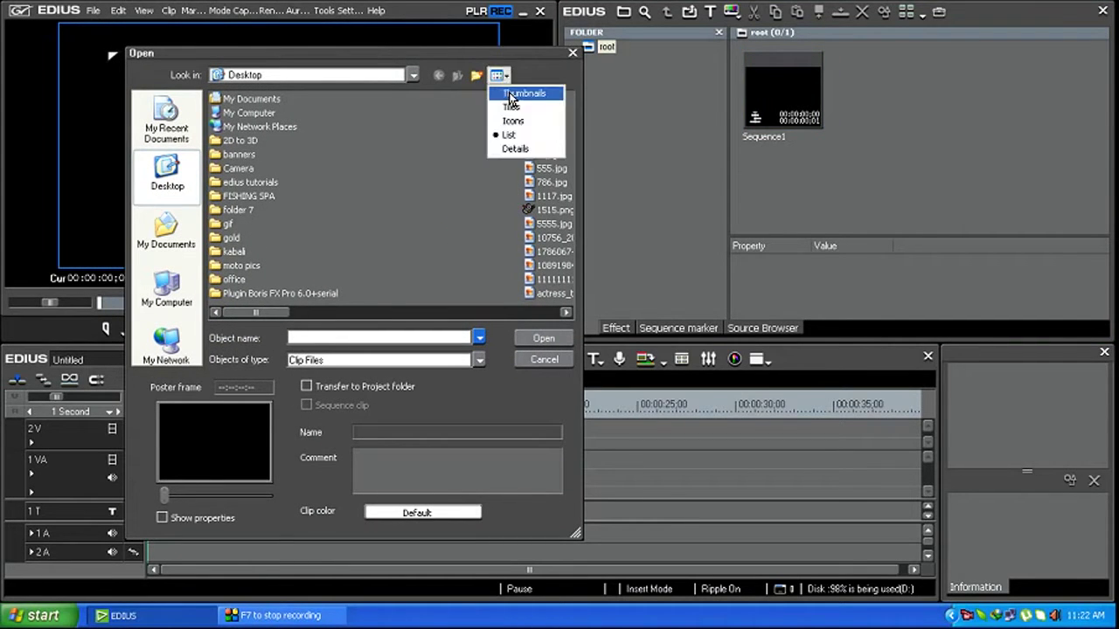
{"action": "left_click", "coordinate": [523, 92]}
{"action": "left_click_drag", "start_coordinate": [568, 115], "coordinate": [574, 316]}
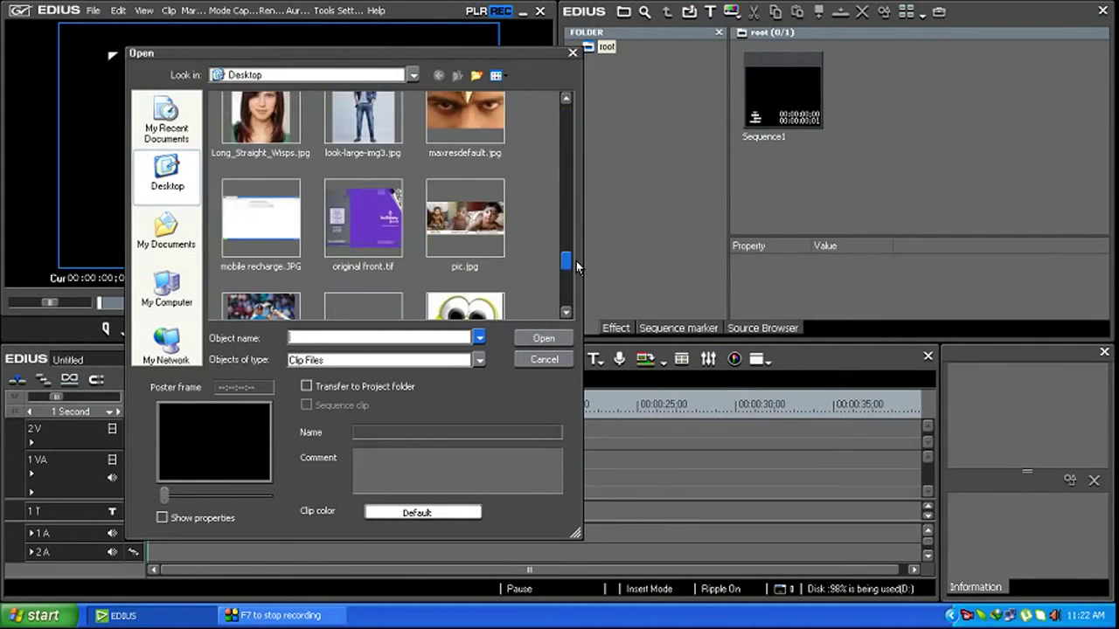
{"action": "left_click", "coordinate": [260, 233]}
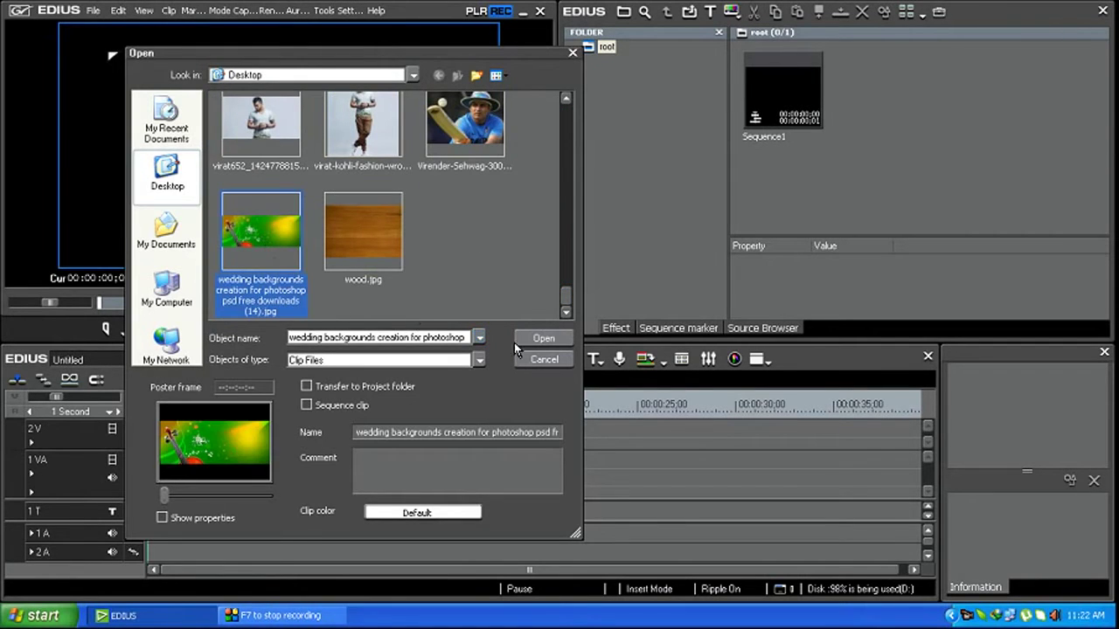
{"action": "left_click", "coordinate": [541, 341]}
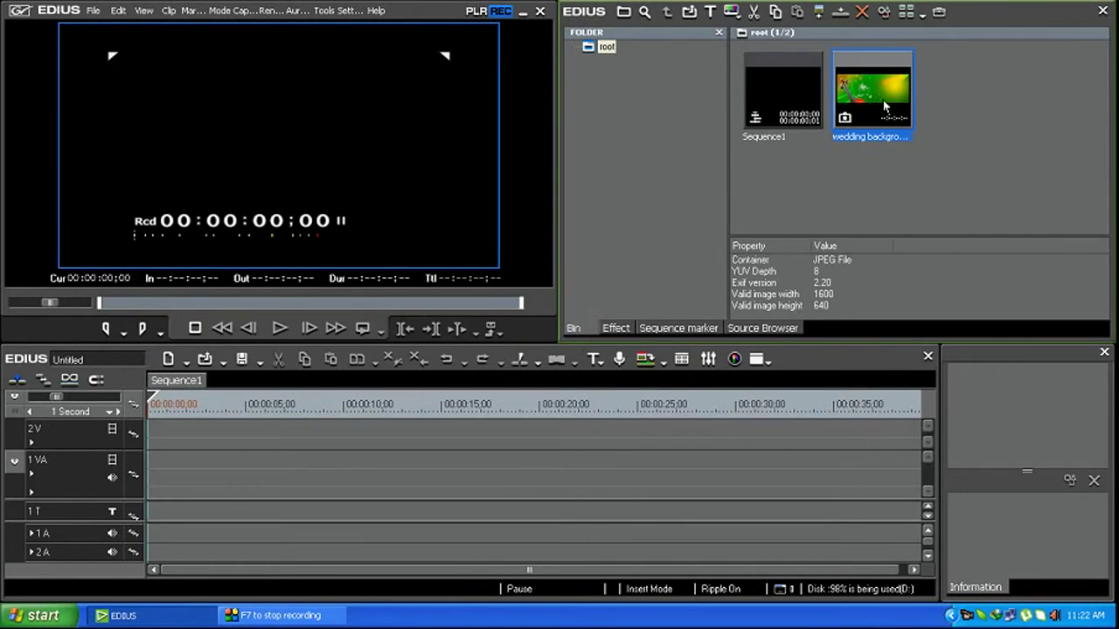
Step: Put the wedding background on track 1VA, extend it to 00:00:20:04, and scrub to preview
{"action": "mouse_move", "coordinate": [873, 84]}
{"action": "left_mouse_down"}
{"action": "mouse_move", "coordinate": [155, 490]}
{"action": "mouse_move", "coordinate": [157, 461]}
{"action": "left_mouse_up"}
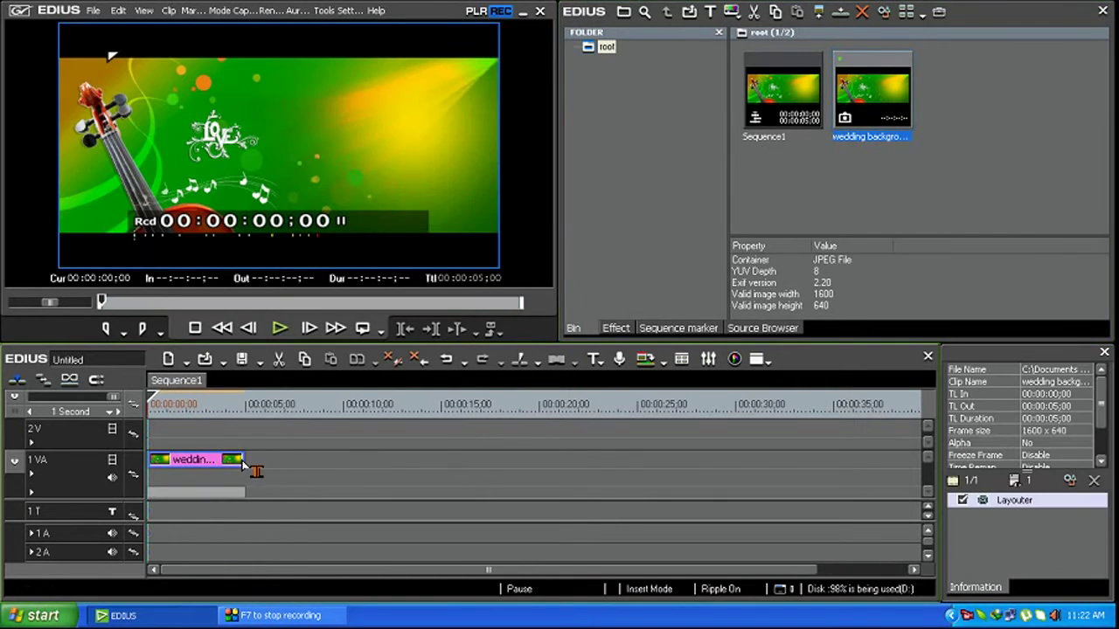
{"action": "left_click_drag", "start_coordinate": [246, 459], "coordinate": [538, 464]}
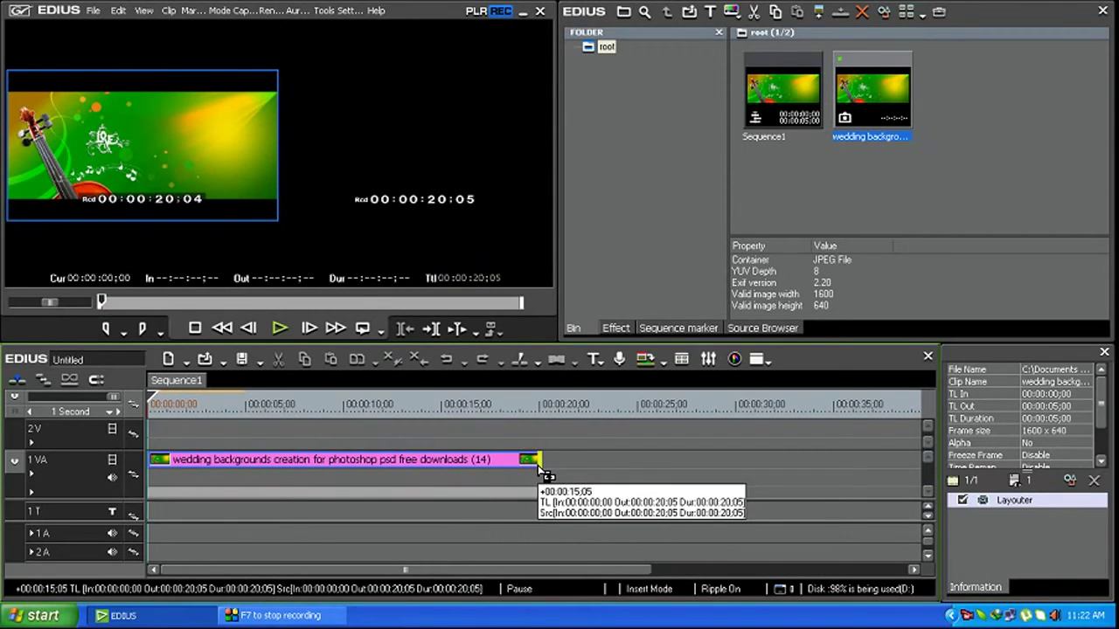
{"action": "left_click_drag", "start_coordinate": [544, 472], "coordinate": [545, 472]}
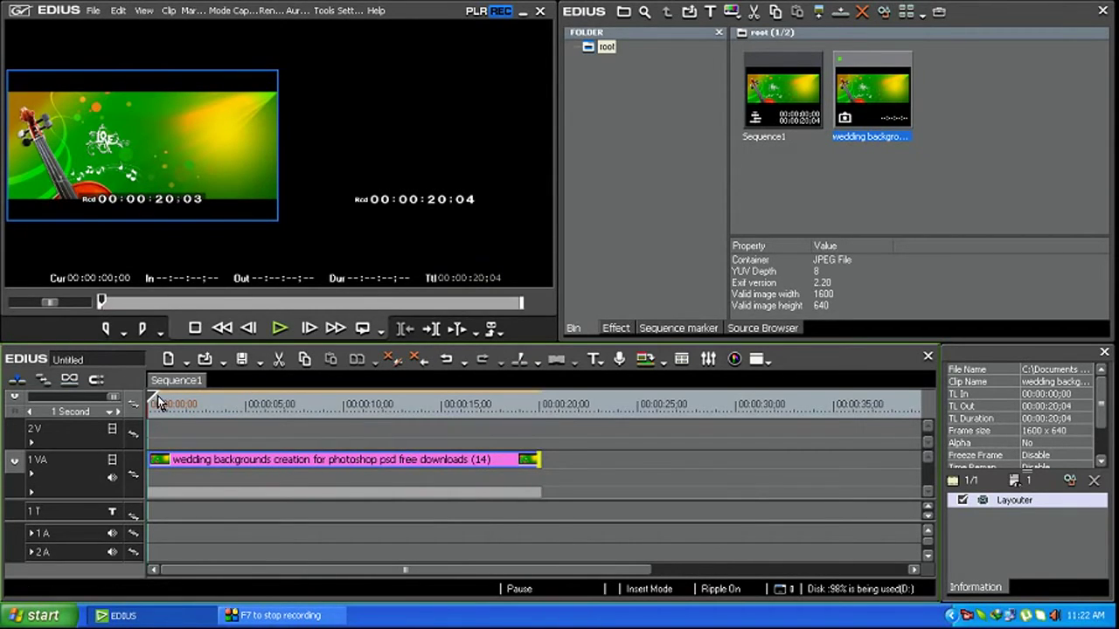
{"action": "left_click_drag", "start_coordinate": [159, 402], "coordinate": [178, 459]}
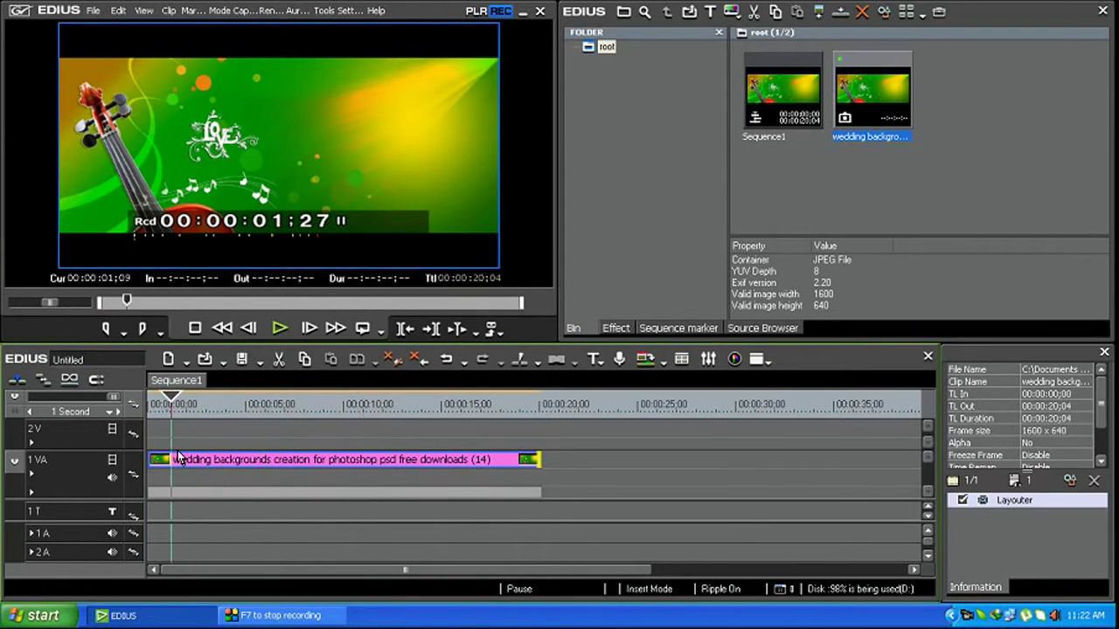
{"action": "left_click_drag", "start_coordinate": [177, 459], "coordinate": [183, 464]}
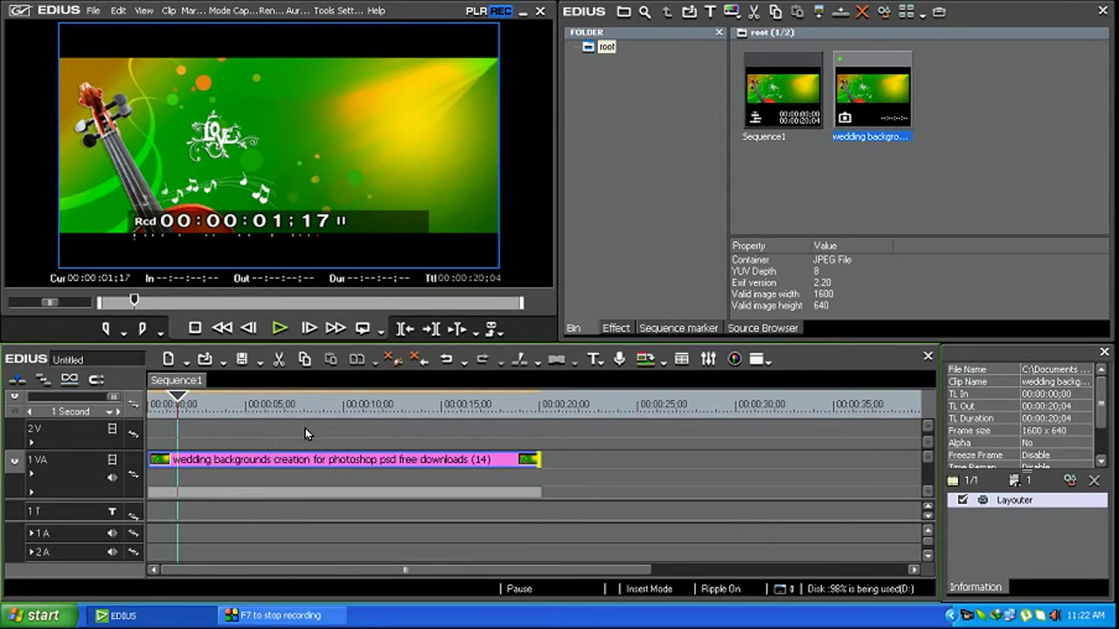
{"action": "left_click", "coordinate": [162, 402]}
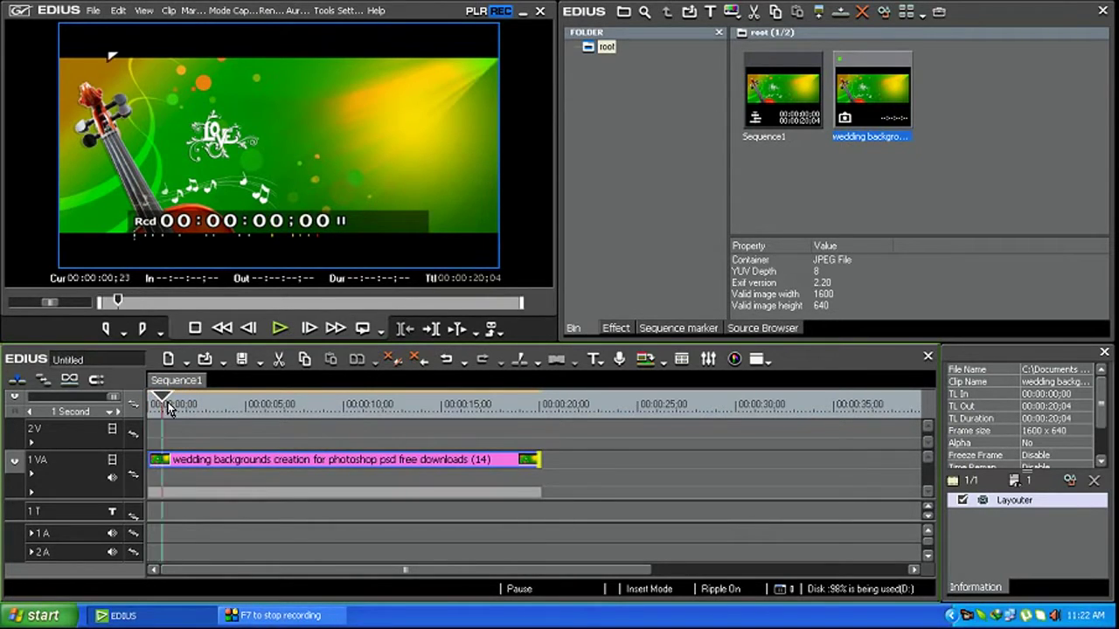
{"action": "left_click_drag", "start_coordinate": [162, 402], "coordinate": [168, 402]}
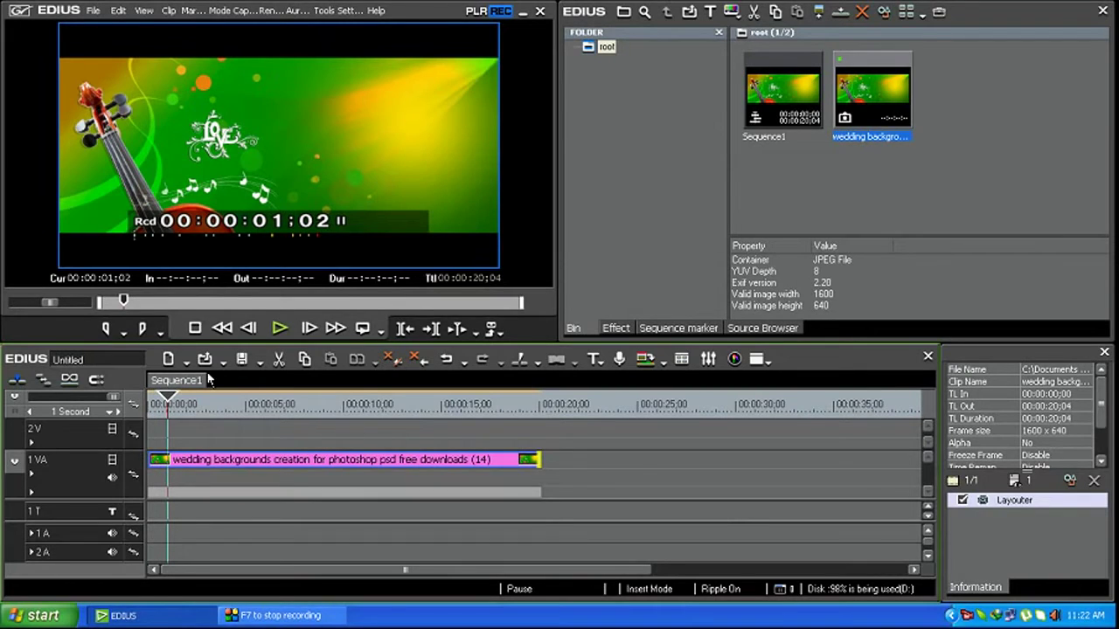
Step: Create a new title on track 1T and type 'wedding' on the Quick Titler canvas
{"action": "left_click", "coordinate": [600, 365]}
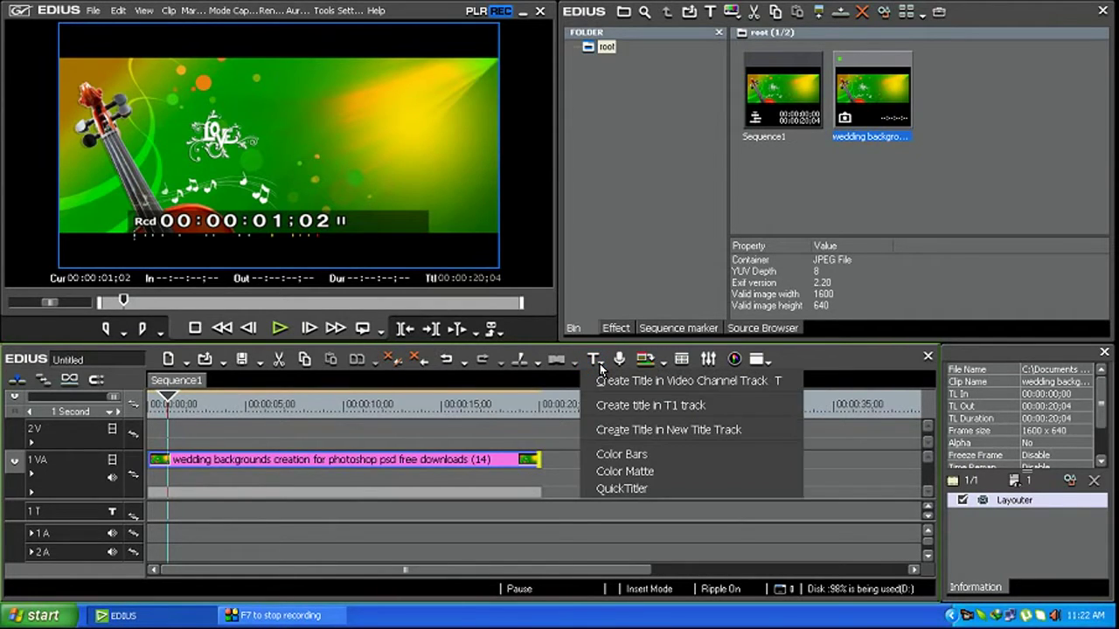
{"action": "left_click", "coordinate": [656, 406]}
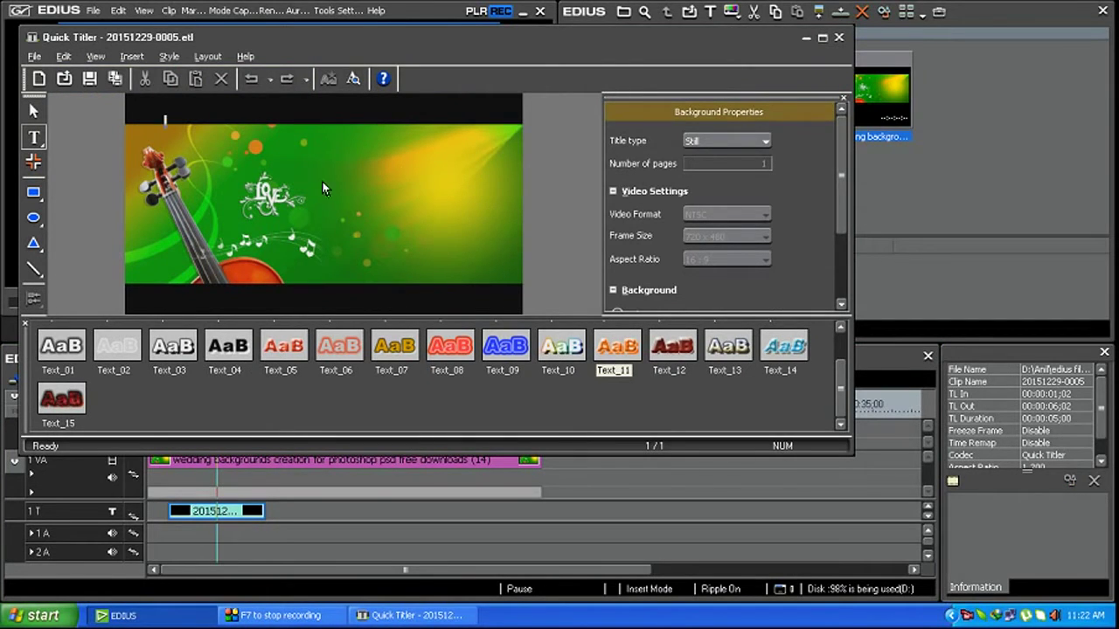
{"action": "left_click", "coordinate": [342, 174]}
{"action": "type", "text": "W"}
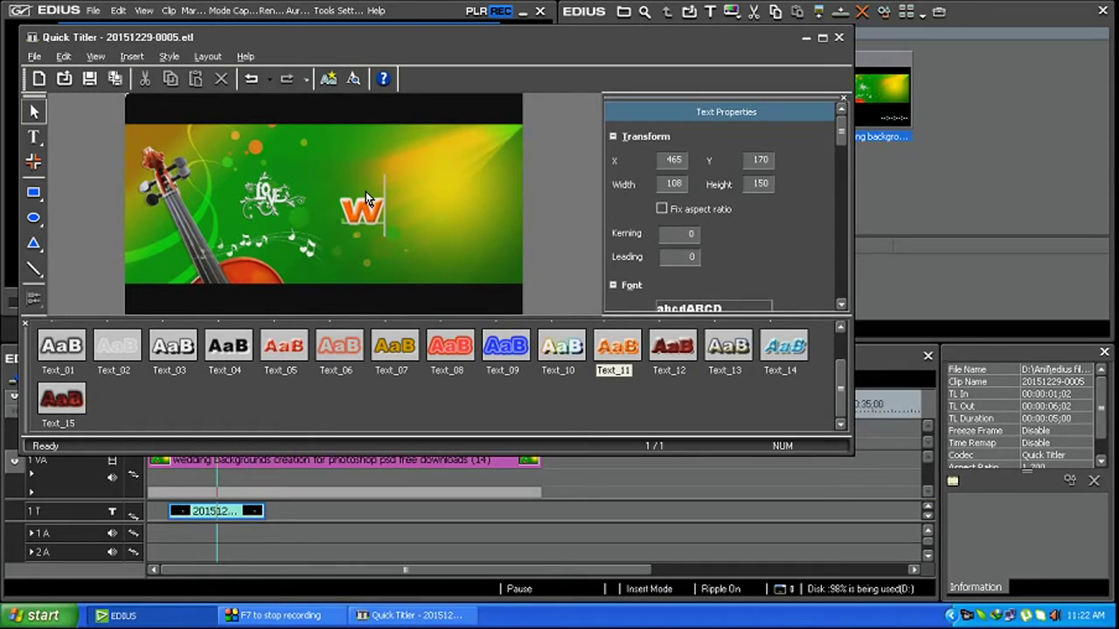
{"action": "type", "text": "eddd"}
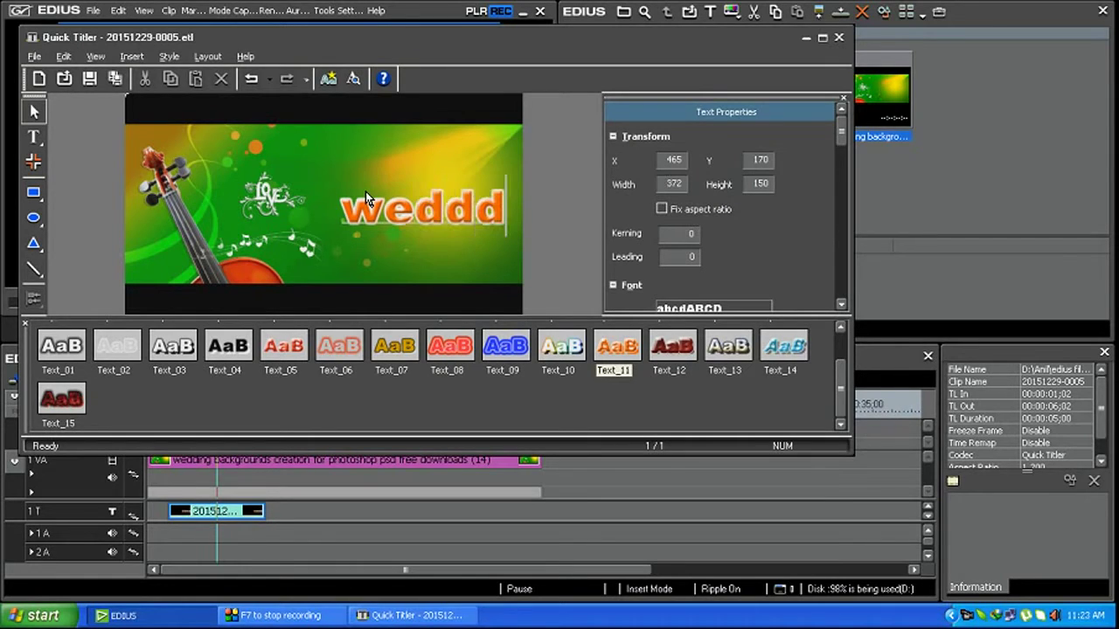
{"action": "key", "text": "BackSpace"}
{"action": "type", "text": "ing"}
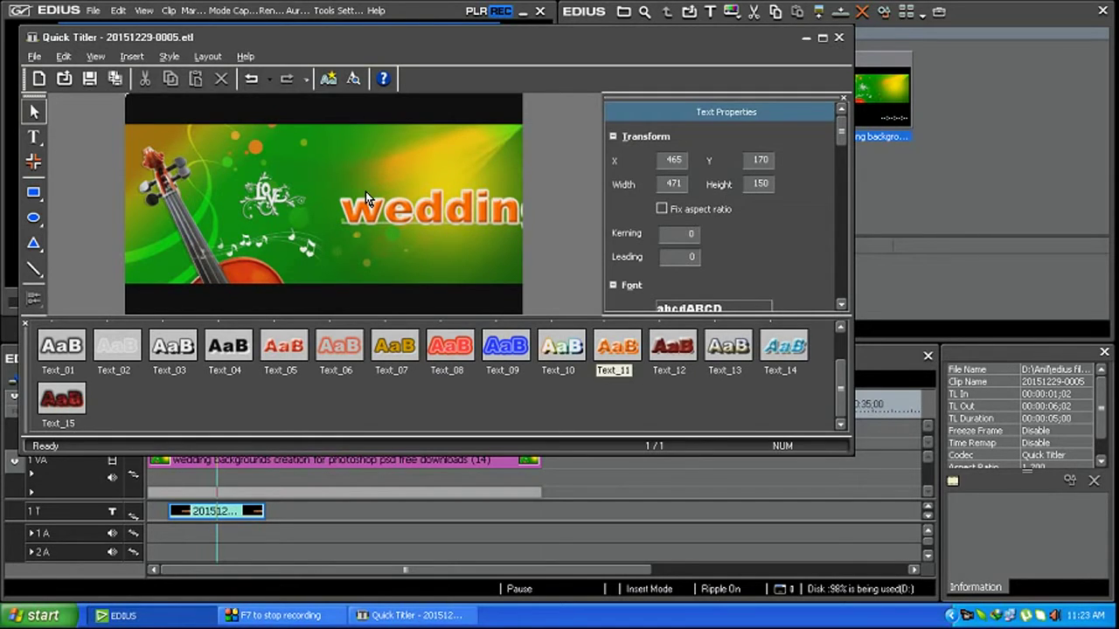
Step: Select the 'wedding' text object and shrink it to about 294×98
{"action": "left_click", "coordinate": [366, 191]}
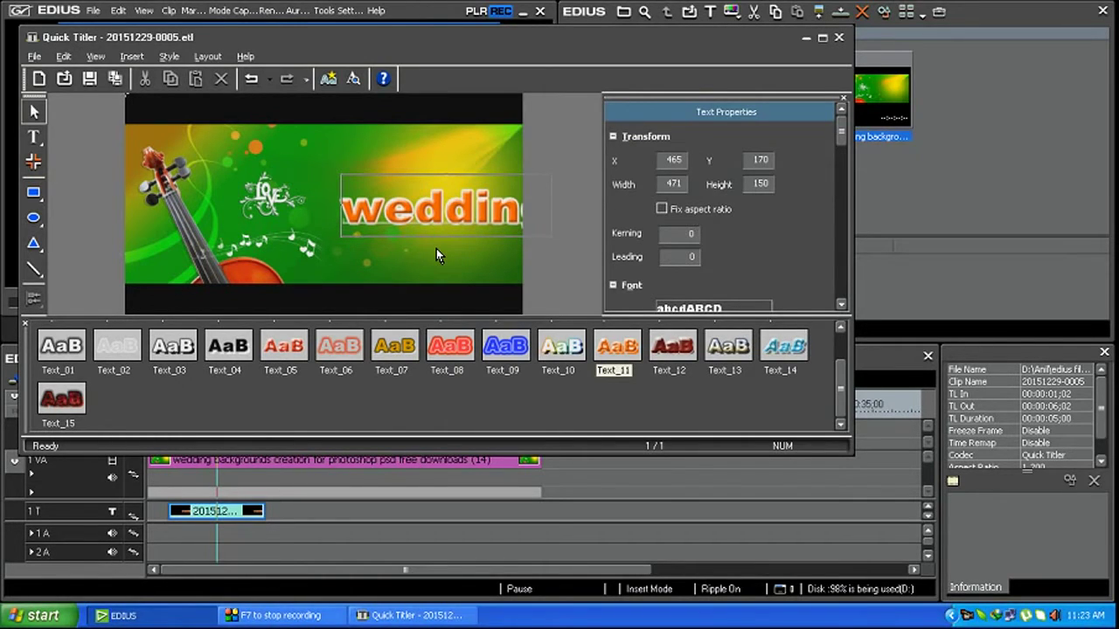
{"action": "double_click", "coordinate": [468, 209]}
{"action": "left_click", "coordinate": [35, 113]}
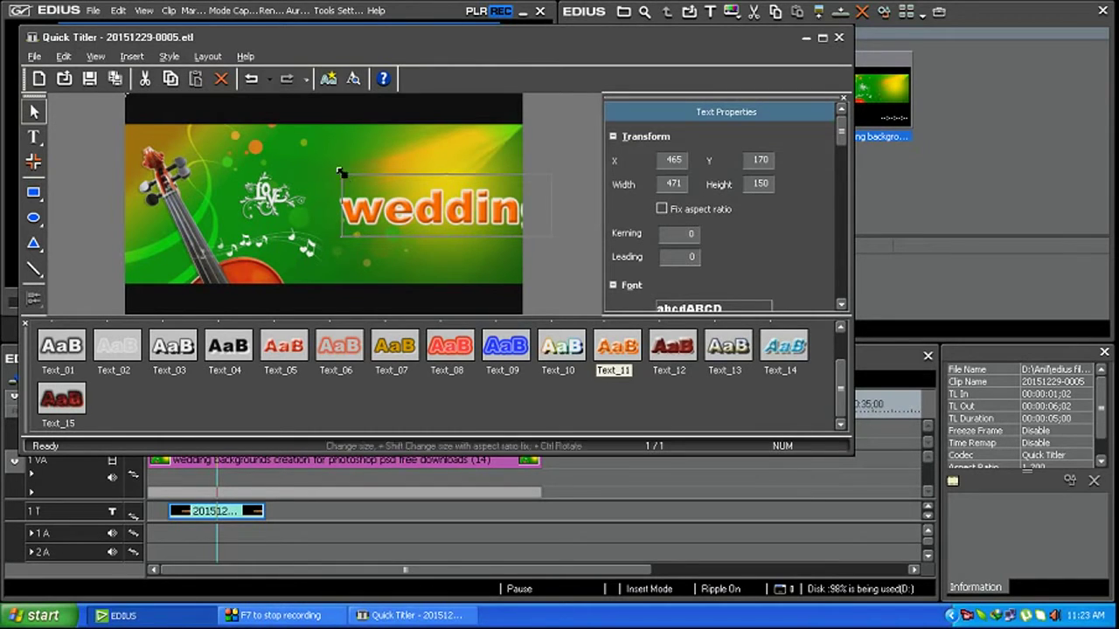
{"action": "mouse_move", "coordinate": [342, 176]}
{"action": "left_mouse_down"}
{"action": "mouse_move", "coordinate": [518, 238]}
{"action": "mouse_move", "coordinate": [434, 201]}
{"action": "mouse_move", "coordinate": [439, 185]}
{"action": "left_mouse_up"}
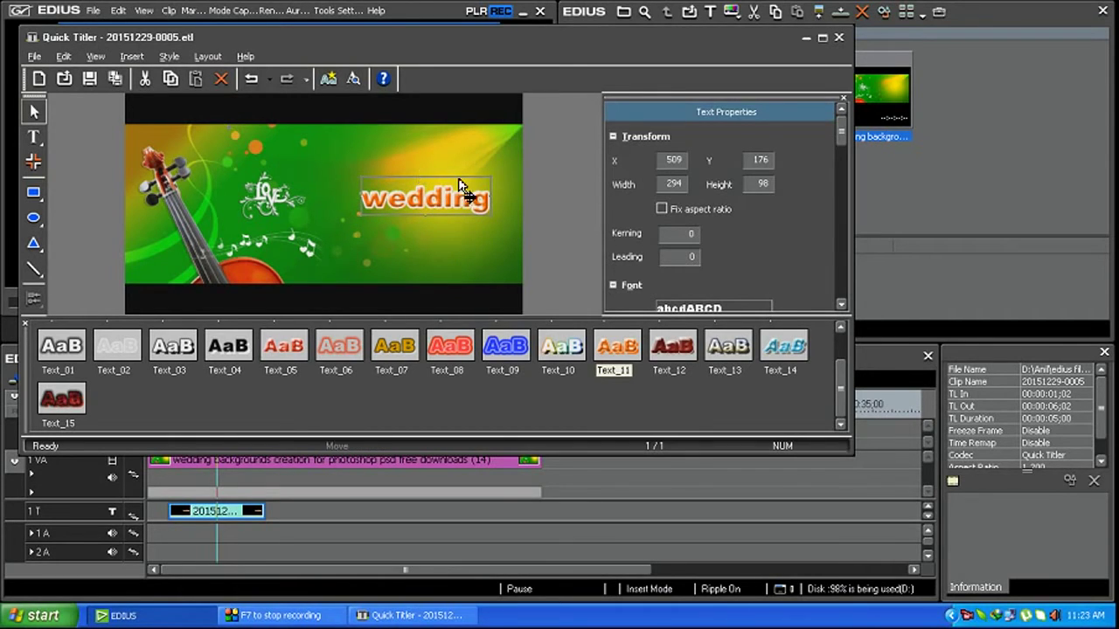
Step: Reposition the 'wedding' text to X 502, Y 165, right of the violin
{"action": "double_click", "coordinate": [433, 202]}
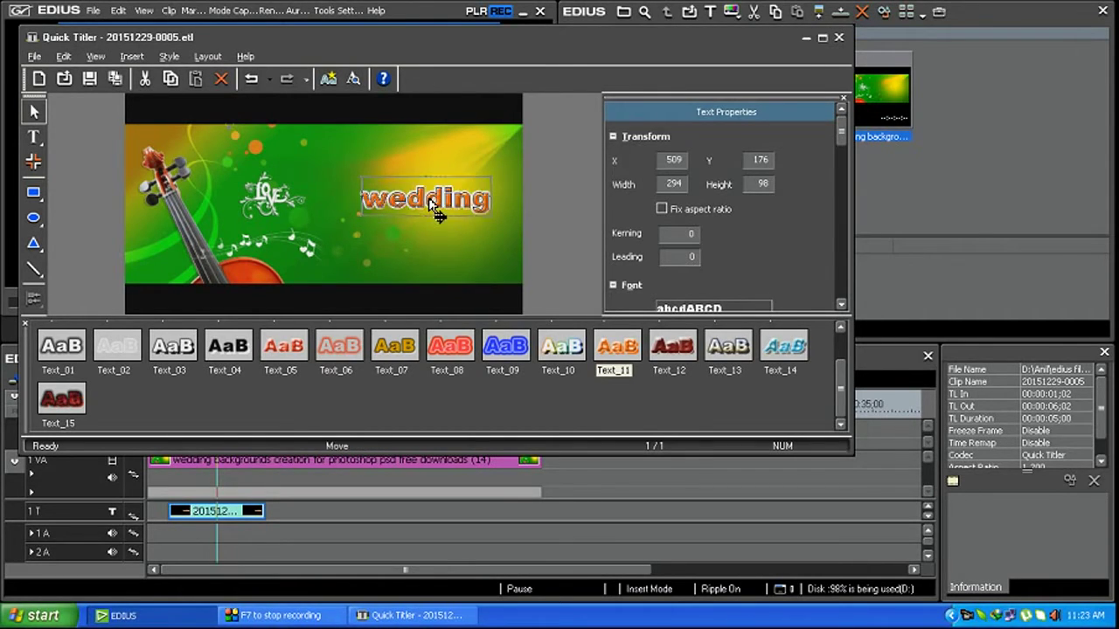
{"action": "left_click_drag", "start_coordinate": [435, 203], "coordinate": [434, 198]}
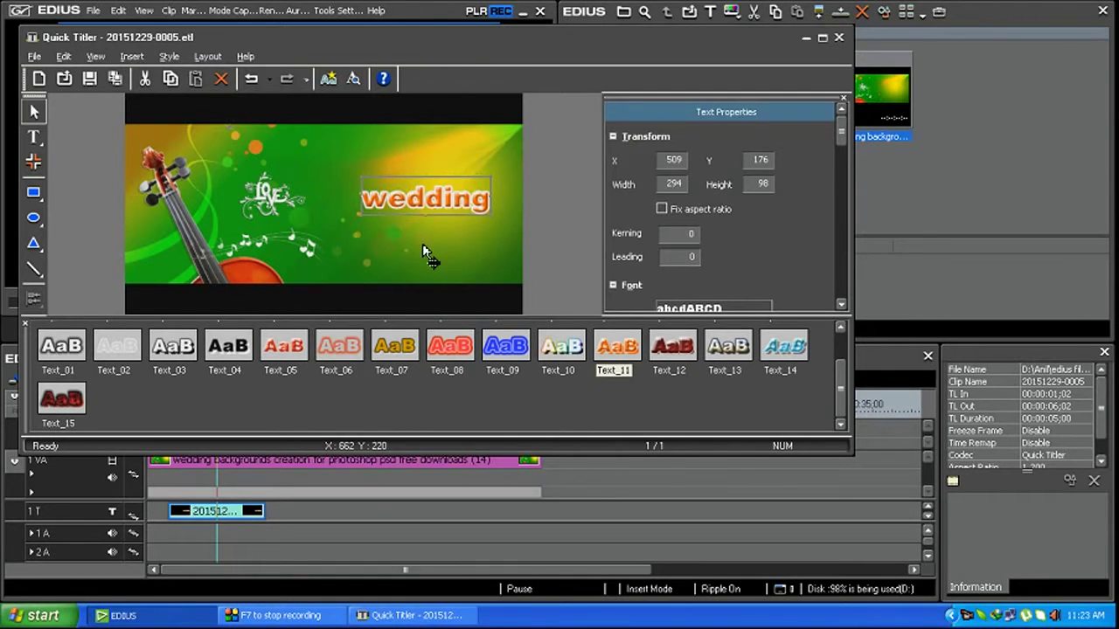
{"action": "double_click", "coordinate": [443, 194]}
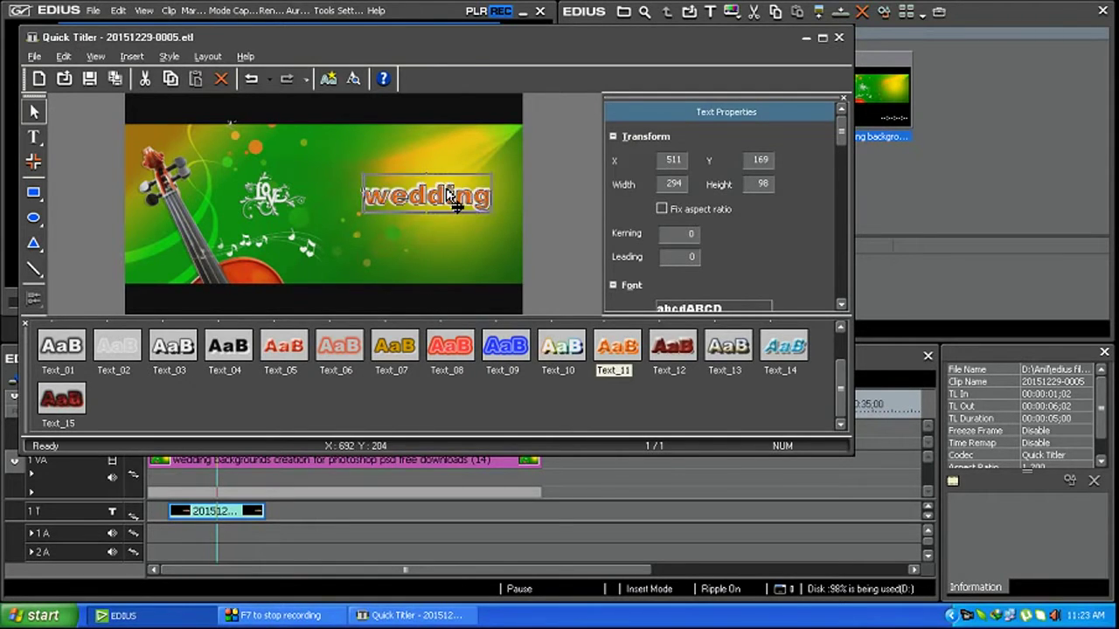
{"action": "left_click_drag", "start_coordinate": [443, 196], "coordinate": [436, 192]}
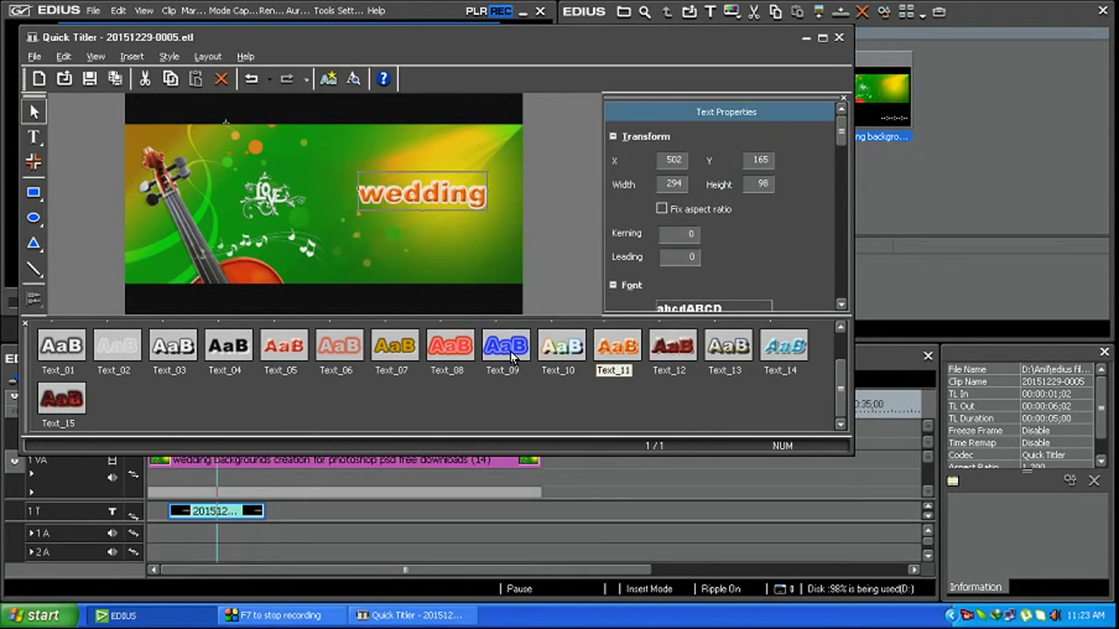
Step: Try Text_11, Text_12 and Text_13, settle on blue Text_09, nudge the text, and save
{"action": "left_click", "coordinate": [511, 354]}
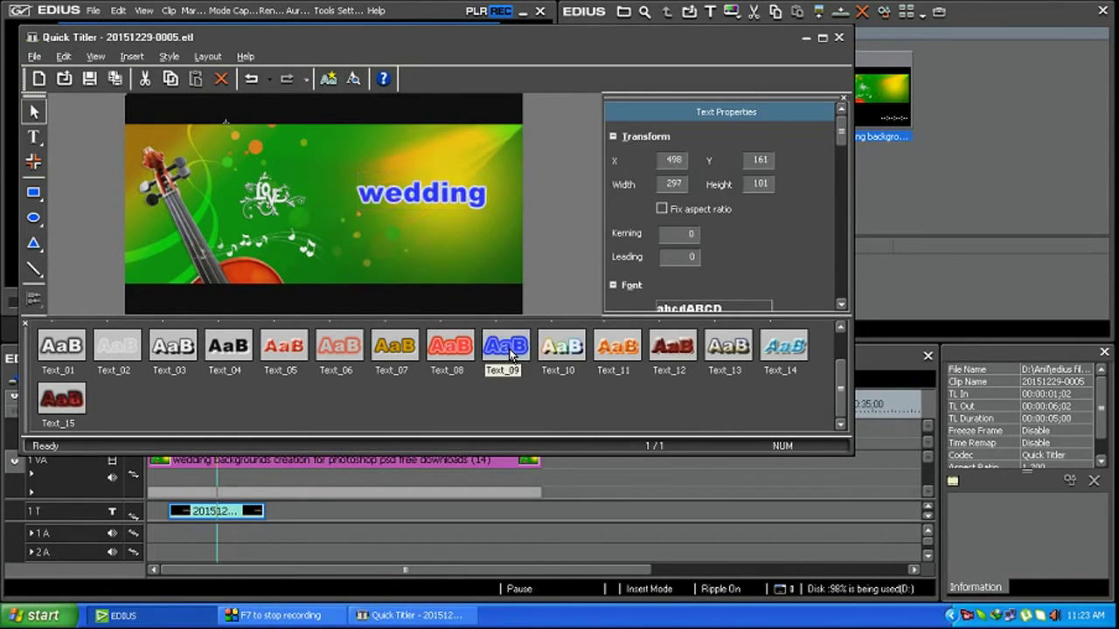
{"action": "left_click_drag", "start_coordinate": [439, 200], "coordinate": [437, 193]}
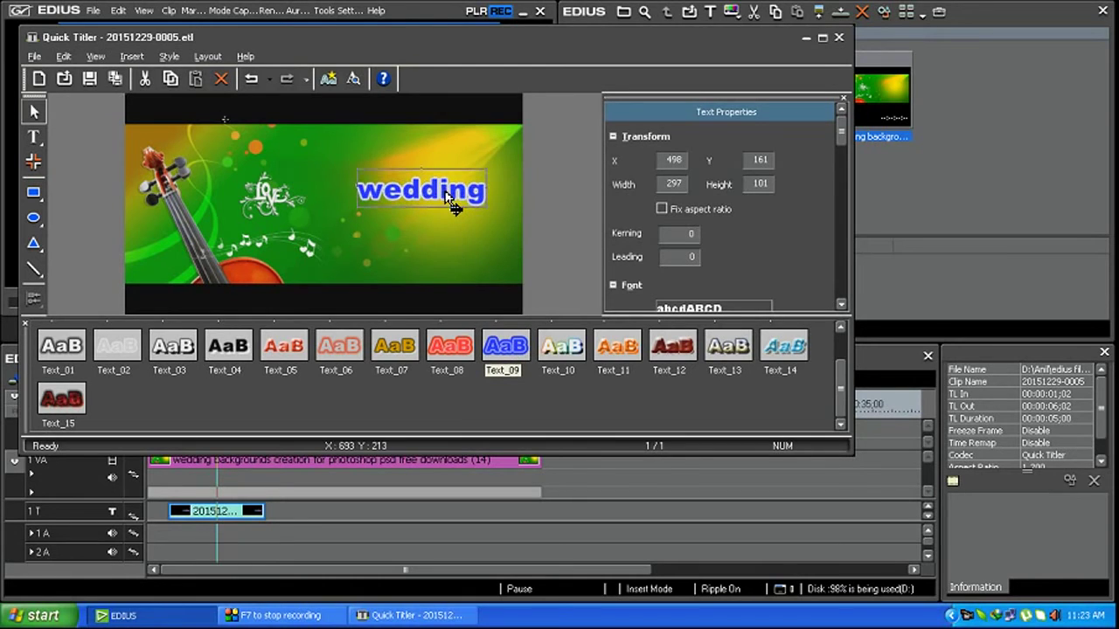
{"action": "left_click", "coordinate": [622, 350]}
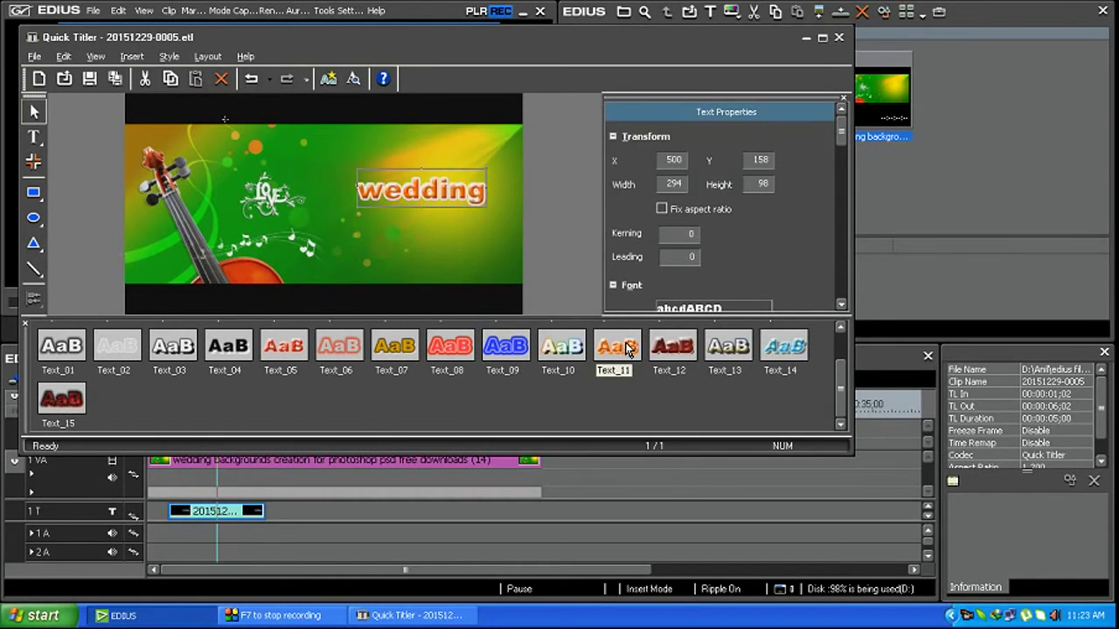
{"action": "left_click", "coordinate": [662, 348]}
{"action": "left_click", "coordinate": [728, 347]}
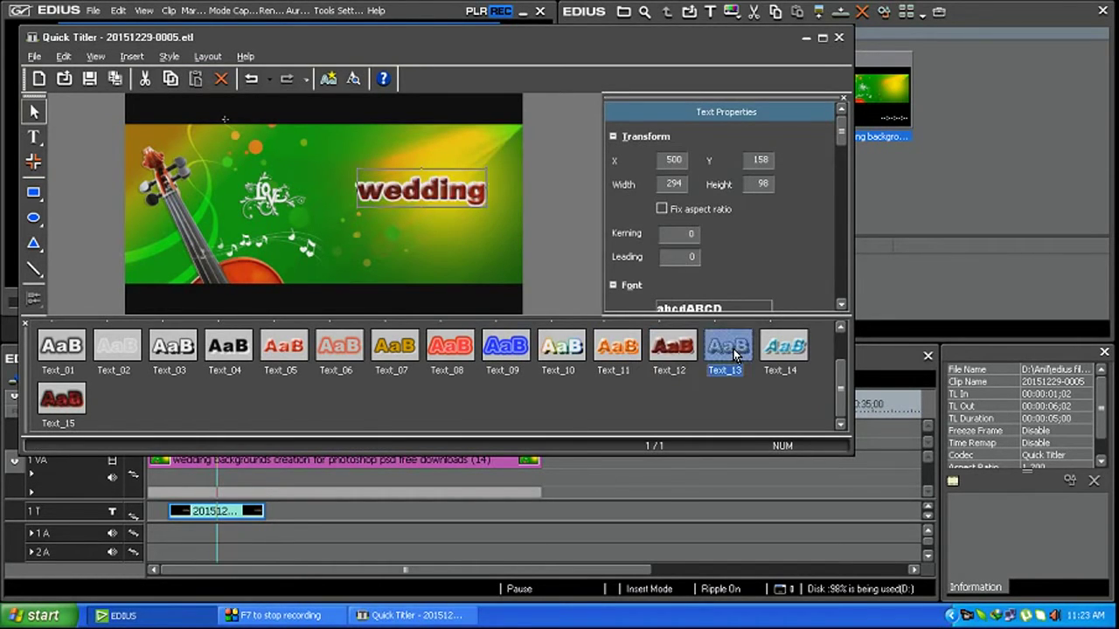
{"action": "left_click", "coordinate": [513, 348]}
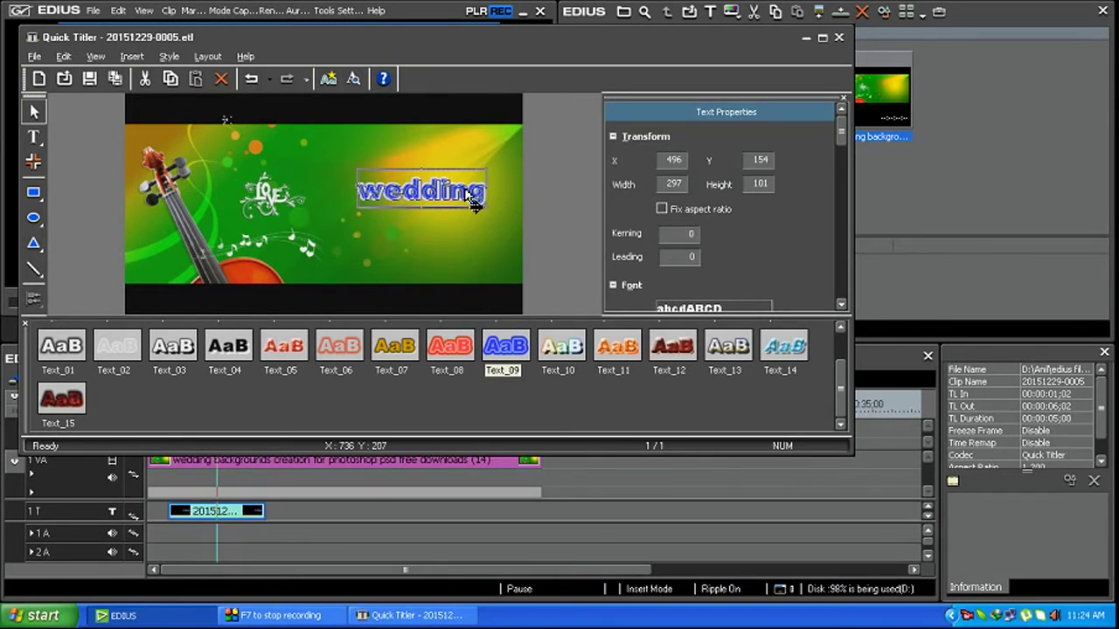
{"action": "left_click_drag", "start_coordinate": [465, 196], "coordinate": [464, 200]}
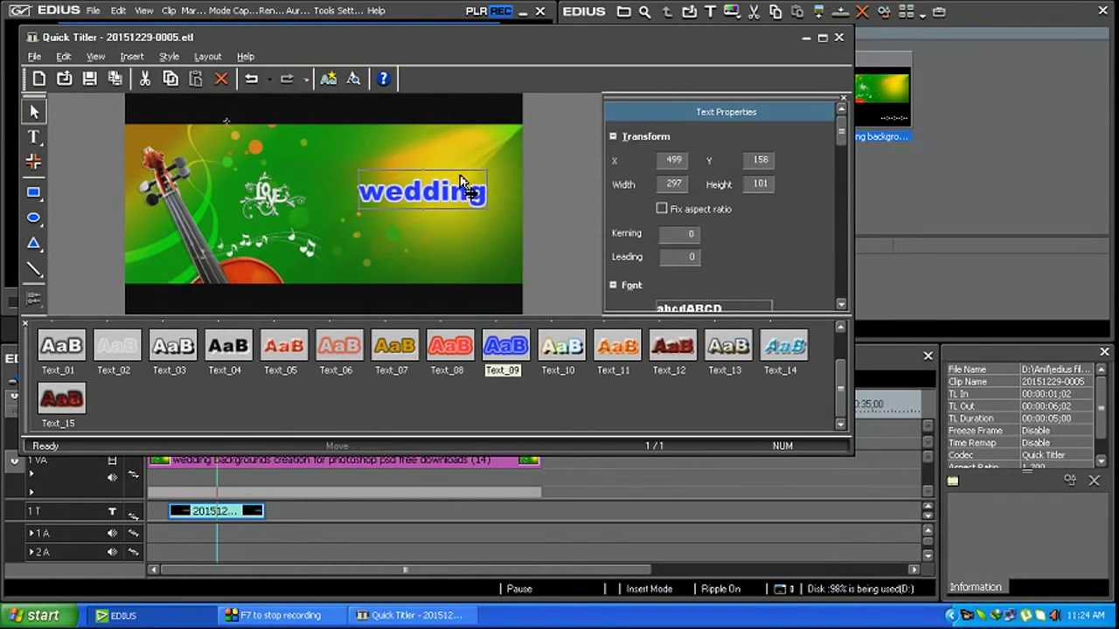
{"action": "left_click", "coordinate": [91, 83]}
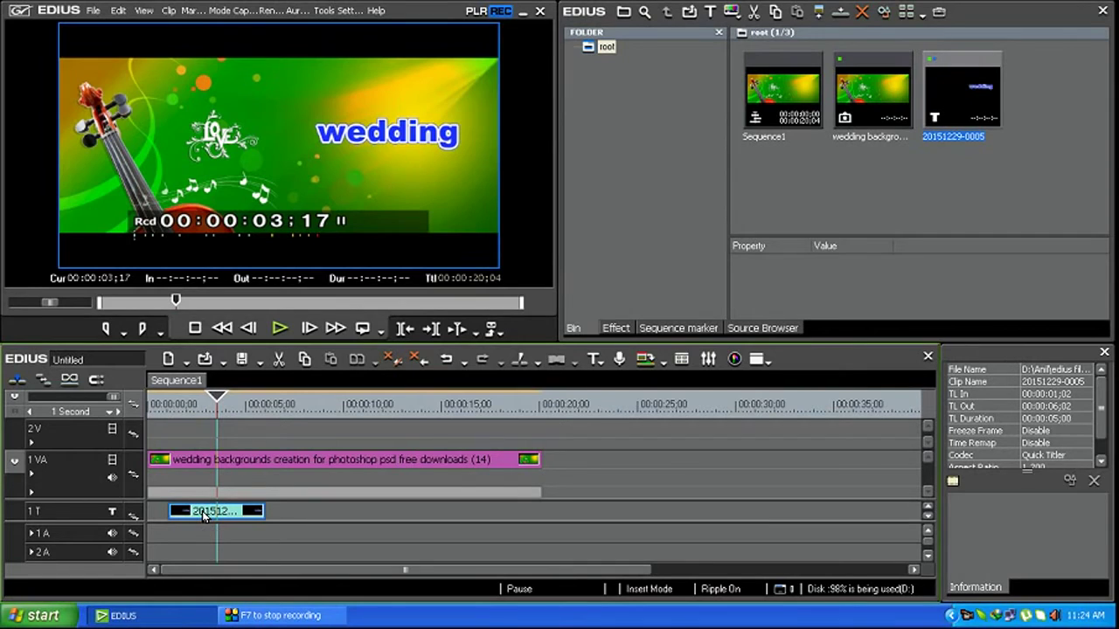
Step: Reopen the title 20151229-0005.etl from track 1T in Quick Titler
{"action": "double_click", "coordinate": [203, 513]}
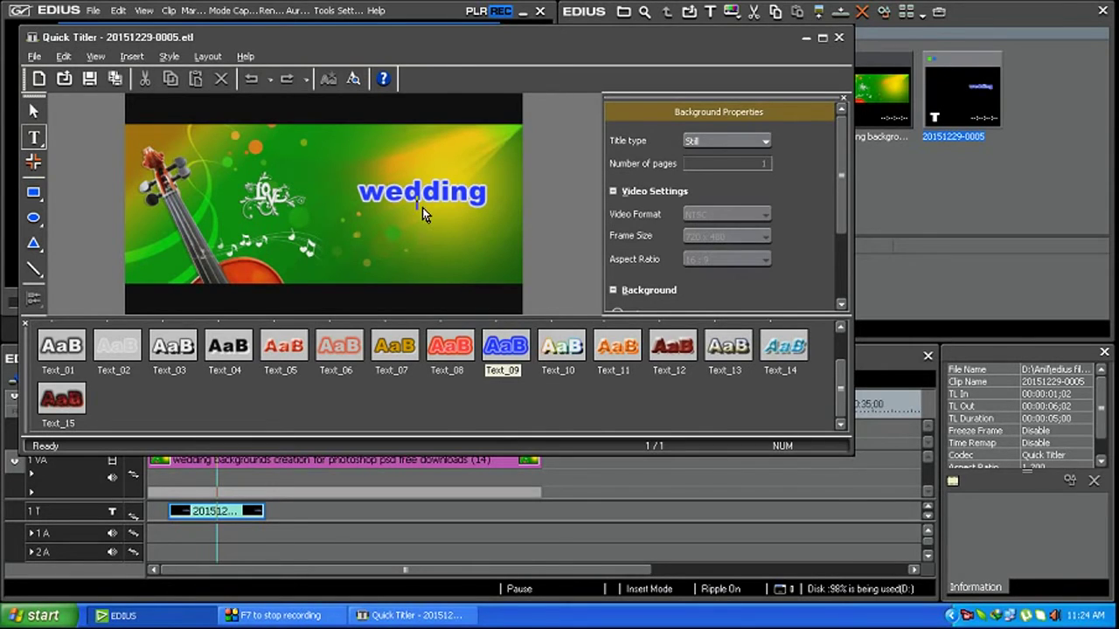
Step: Move 'wedding' up to X 497, Y 155, enlarge it to 307×112, and save the title
{"action": "left_click", "coordinate": [33, 112]}
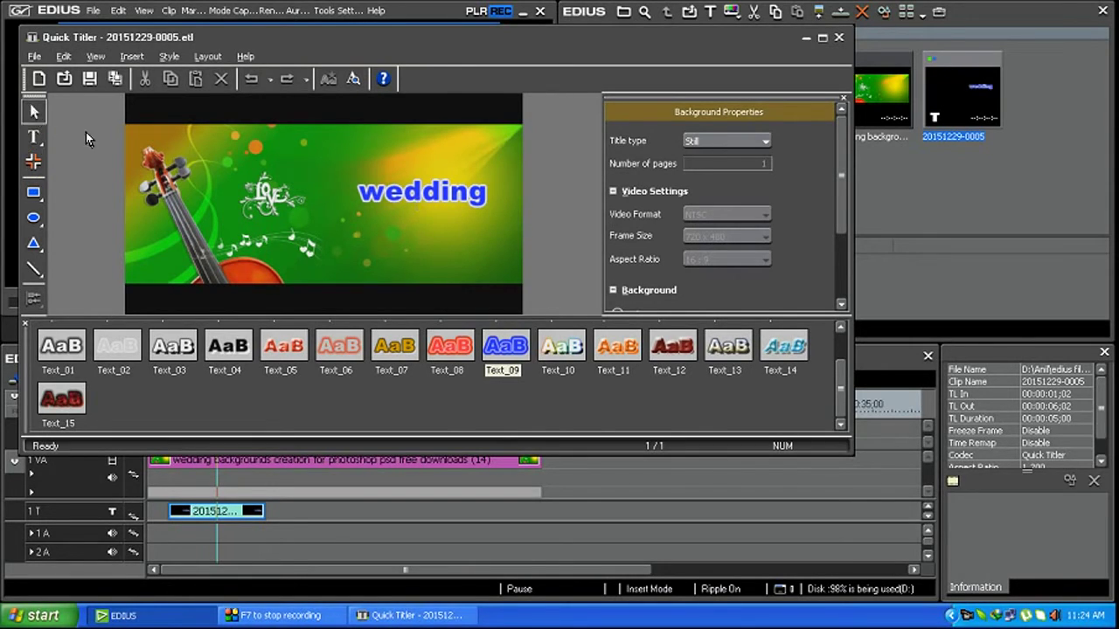
{"action": "left_click", "coordinate": [404, 192]}
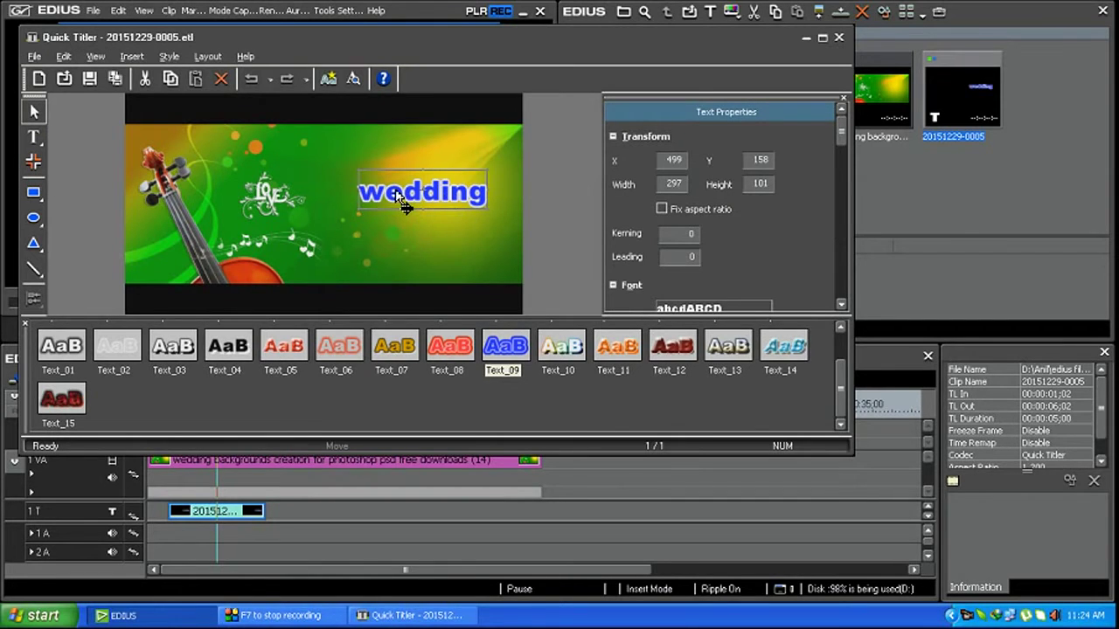
{"action": "left_click_drag", "start_coordinate": [395, 191], "coordinate": [398, 186]}
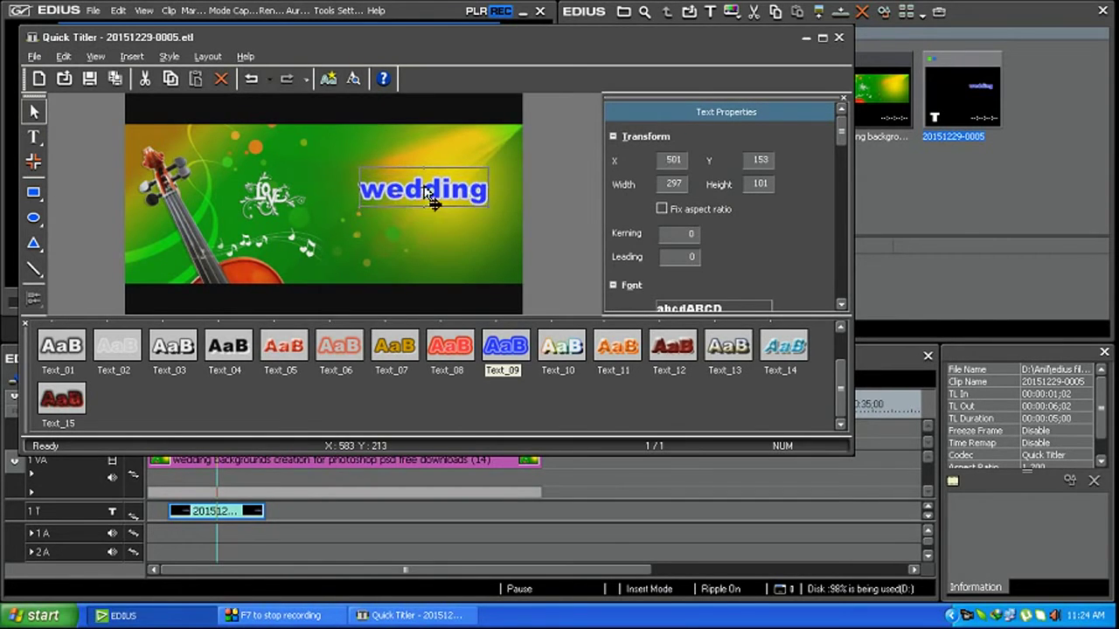
{"action": "left_click_drag", "start_coordinate": [487, 174], "coordinate": [456, 209]}
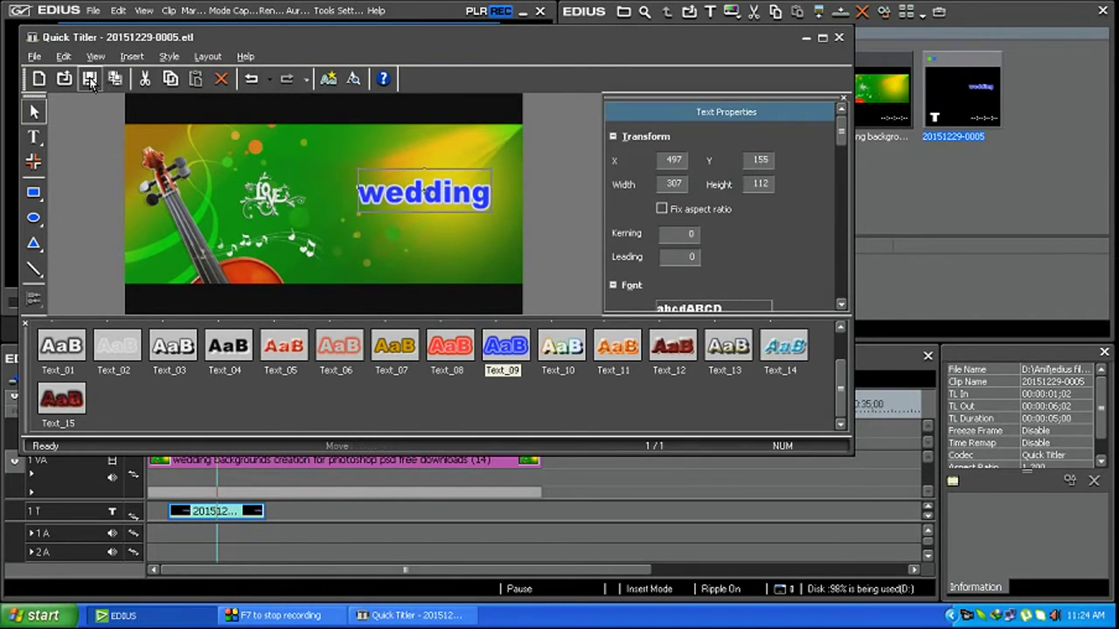
{"action": "left_click", "coordinate": [112, 79]}
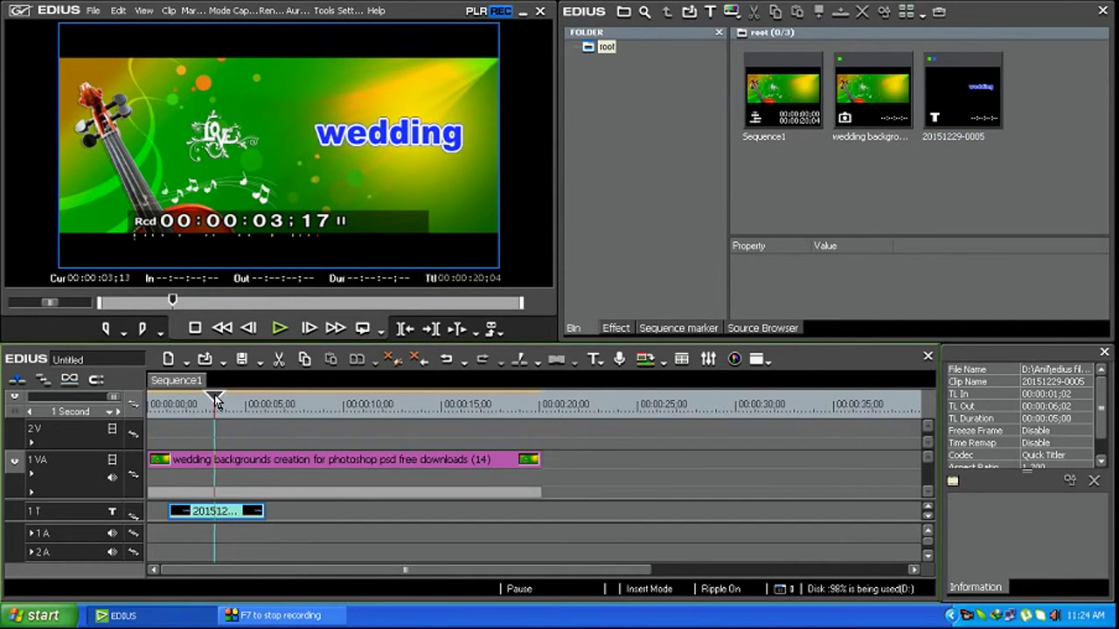
Step: Slide the title clip to start at 00:00:00:00 and scrub to check it ends at 00:00:05:00
{"action": "mouse_move", "coordinate": [216, 399]}
{"action": "left_mouse_down"}
{"action": "mouse_move", "coordinate": [173, 399]}
{"action": "mouse_move", "coordinate": [229, 413]}
{"action": "left_mouse_up"}
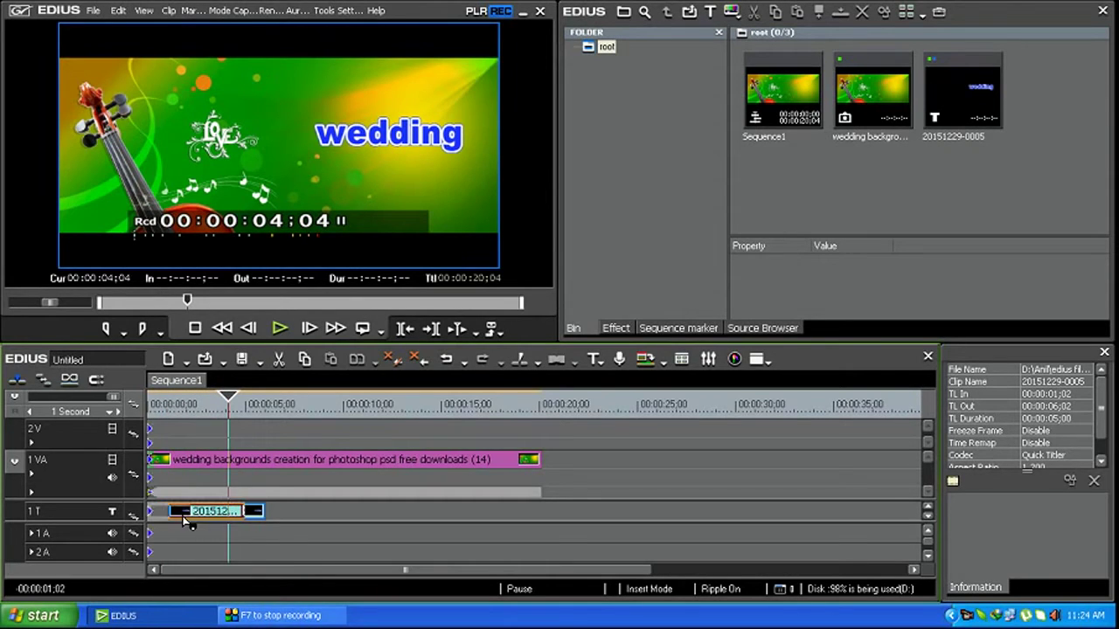
{"action": "left_click_drag", "start_coordinate": [198, 522], "coordinate": [177, 523]}
{"action": "left_click", "coordinate": [183, 404]}
{"action": "mouse_move", "coordinate": [175, 409]}
{"action": "left_mouse_down"}
{"action": "mouse_move", "coordinate": [236, 416]}
{"action": "mouse_move", "coordinate": [205, 413]}
{"action": "left_mouse_up"}
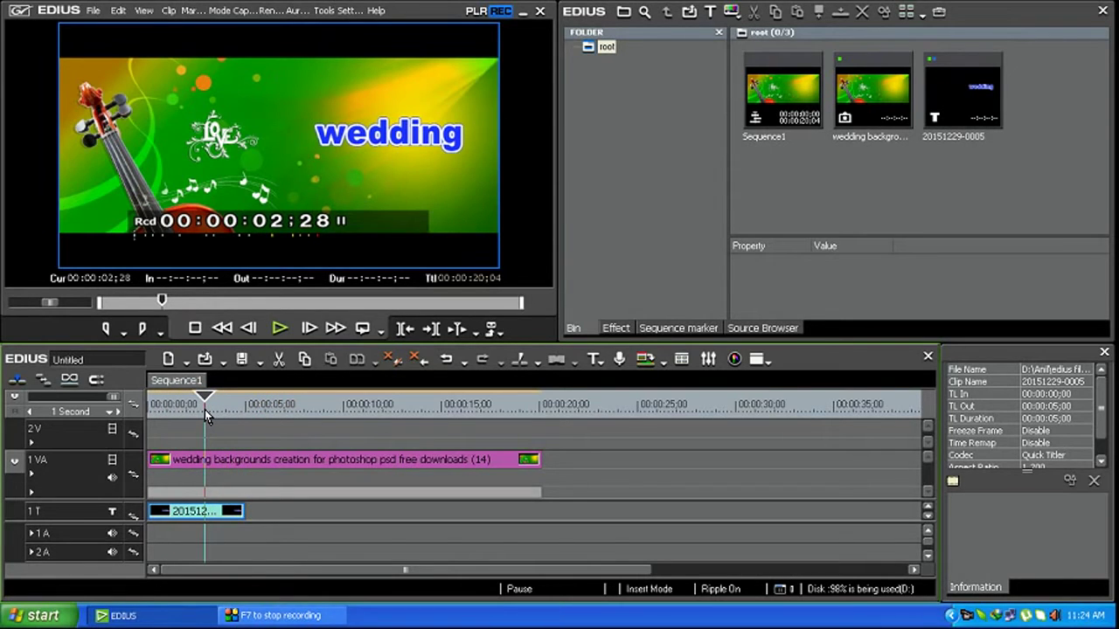
{"action": "mouse_move", "coordinate": [206, 414]}
{"action": "left_mouse_down"}
{"action": "mouse_move", "coordinate": [164, 409]}
{"action": "mouse_move", "coordinate": [195, 414]}
{"action": "left_mouse_up"}
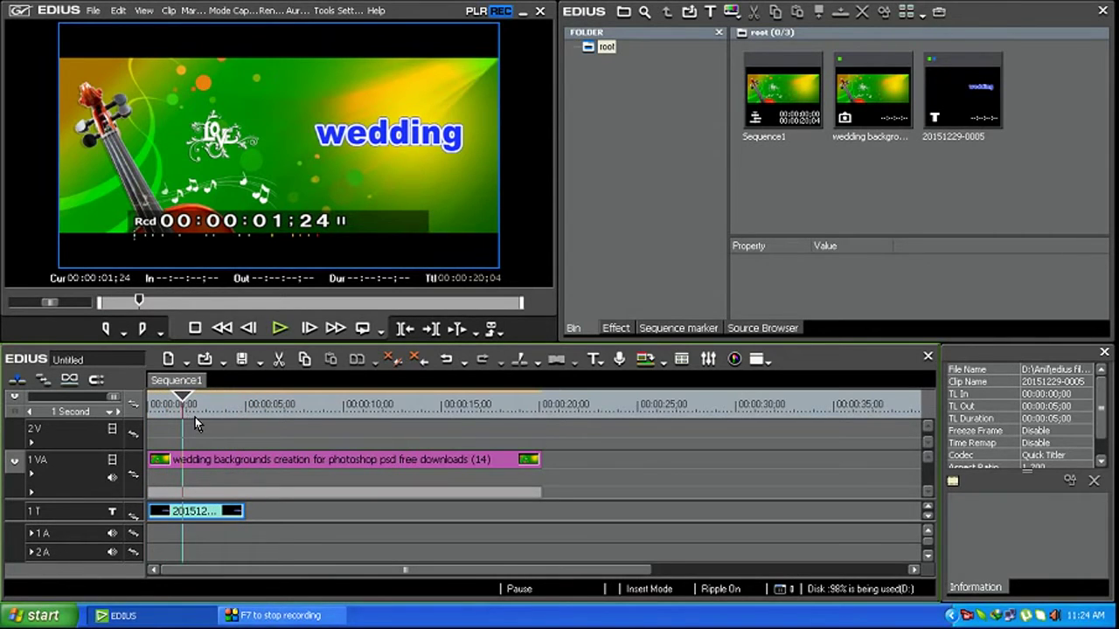
Step: Show the Effect palette and expand TitleMixers to reveal the Fade Slide A variants
{"action": "left_click", "coordinate": [622, 327]}
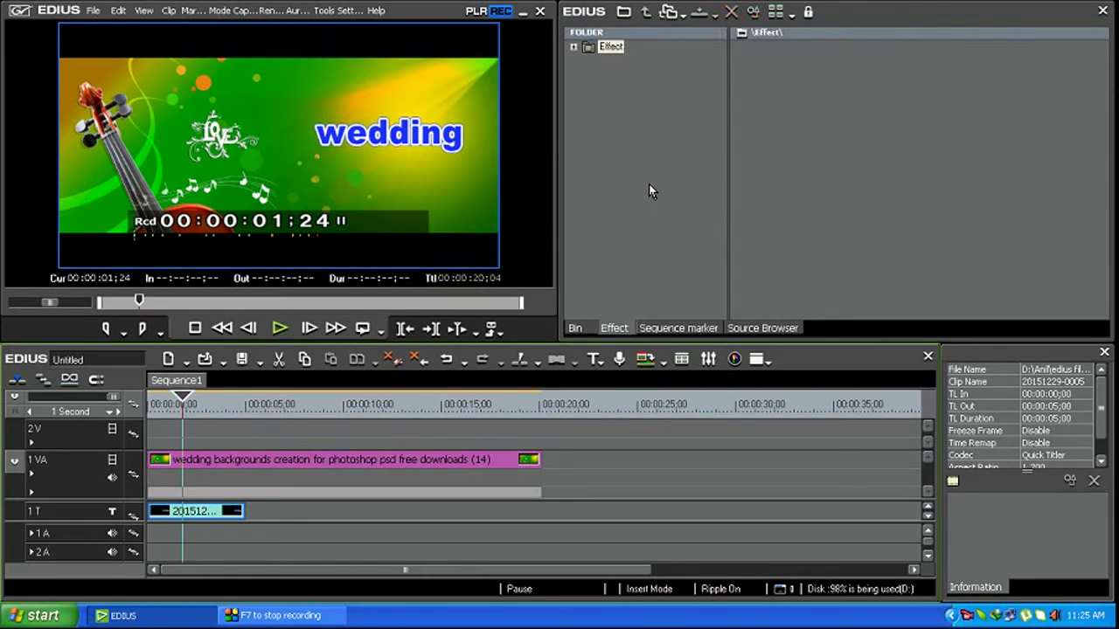
{"action": "left_click", "coordinate": [574, 48]}
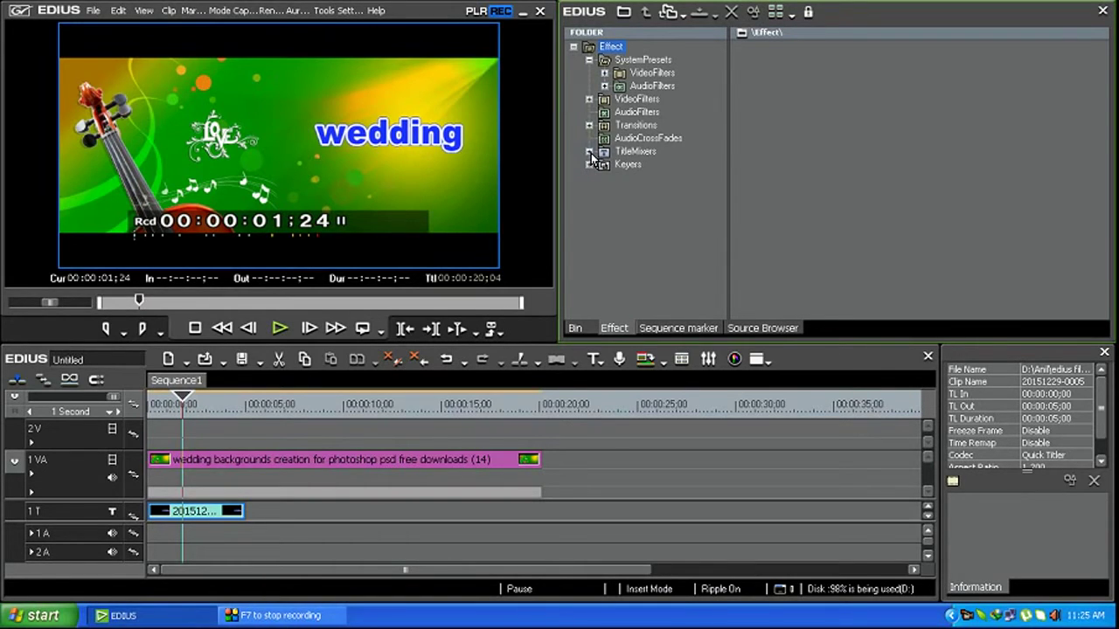
{"action": "left_click", "coordinate": [590, 153]}
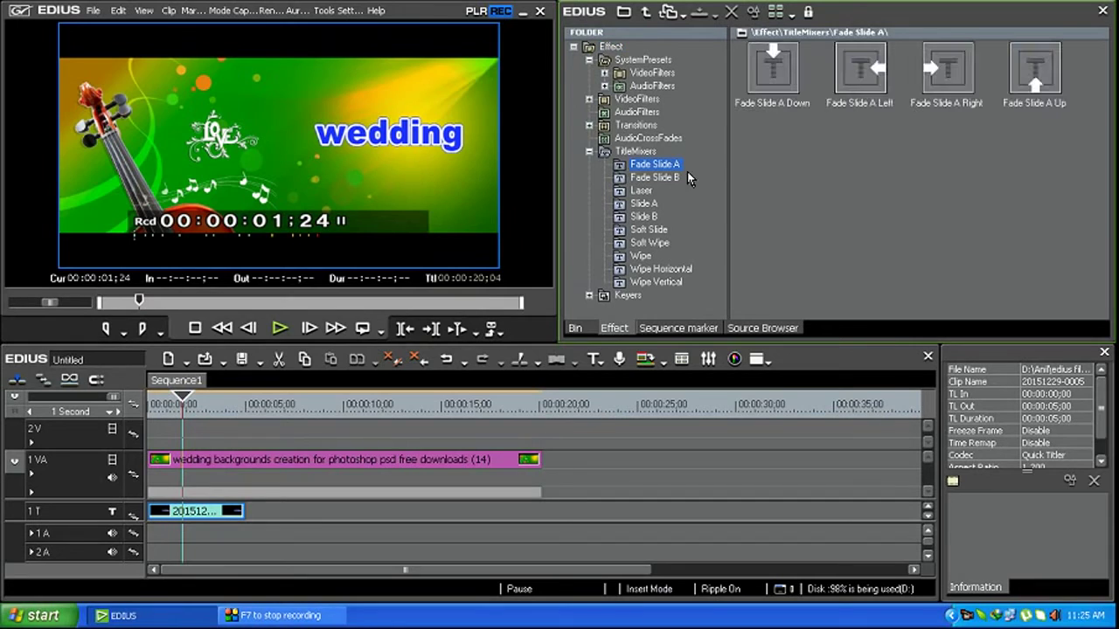
Step: Apply the TitleMixers > Laser Left mixer to the wedding title clip on 1T
{"action": "left_click", "coordinate": [627, 194]}
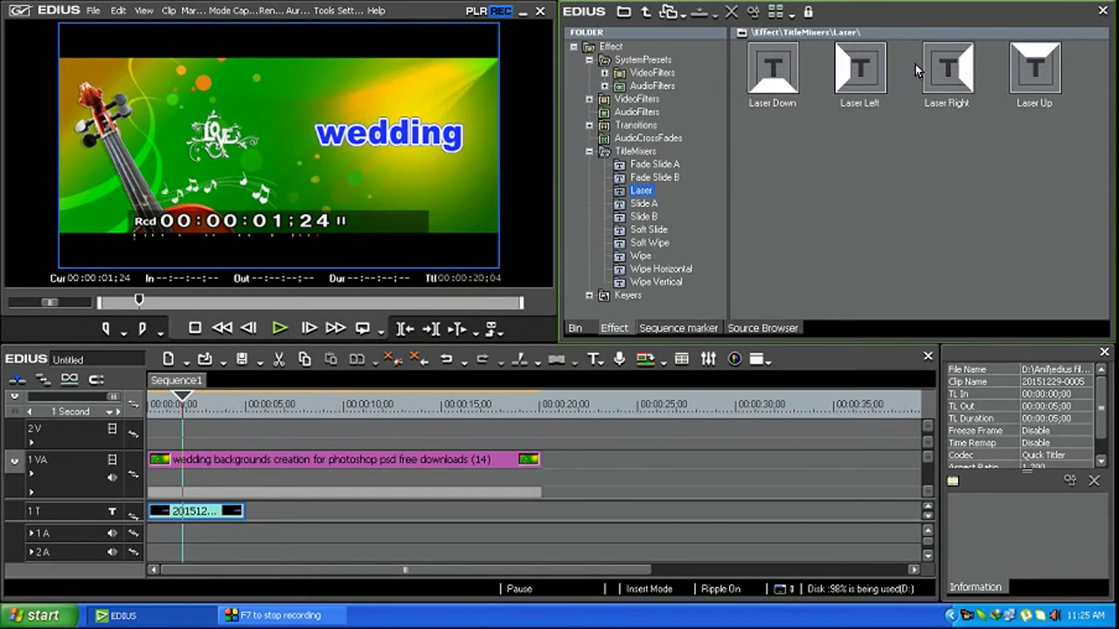
{"action": "left_click", "coordinate": [862, 76]}
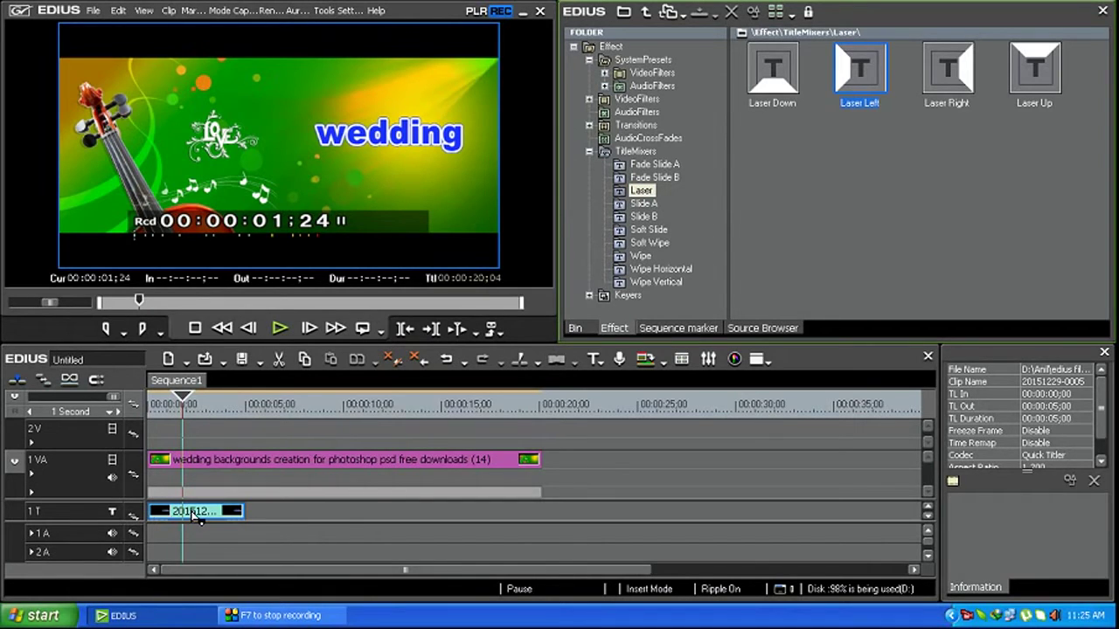
{"action": "left_click_drag", "start_coordinate": [171, 515], "coordinate": [180, 514]}
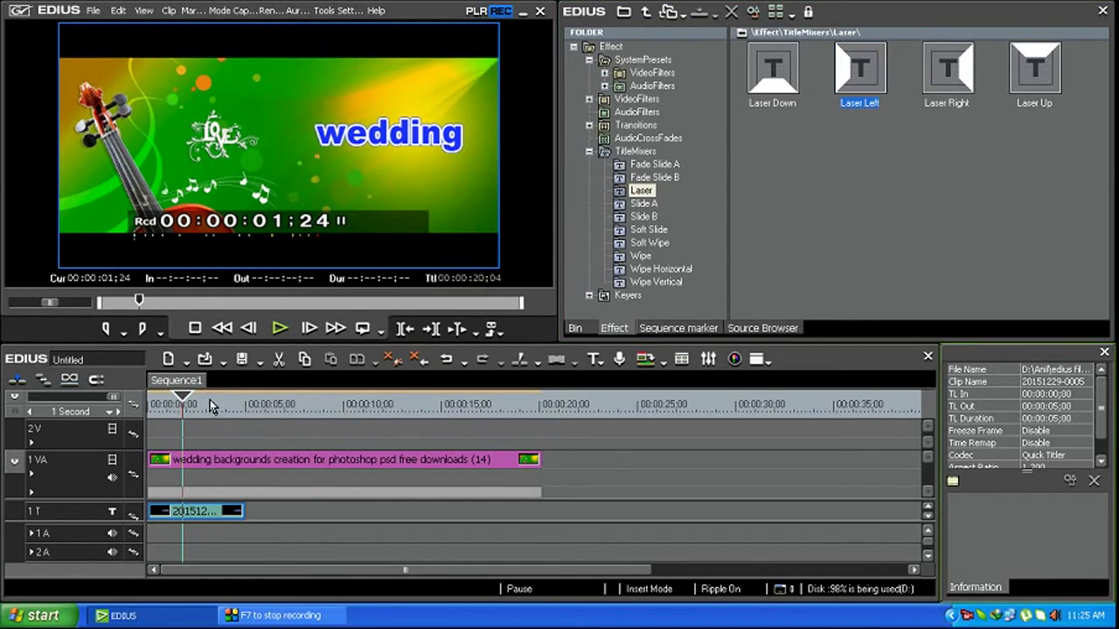
Step: Play the sequence from the start to preview the Laser Left wipe, adjusting a right-click menu option
{"action": "left_click_drag", "start_coordinate": [184, 403], "coordinate": [148, 406]}
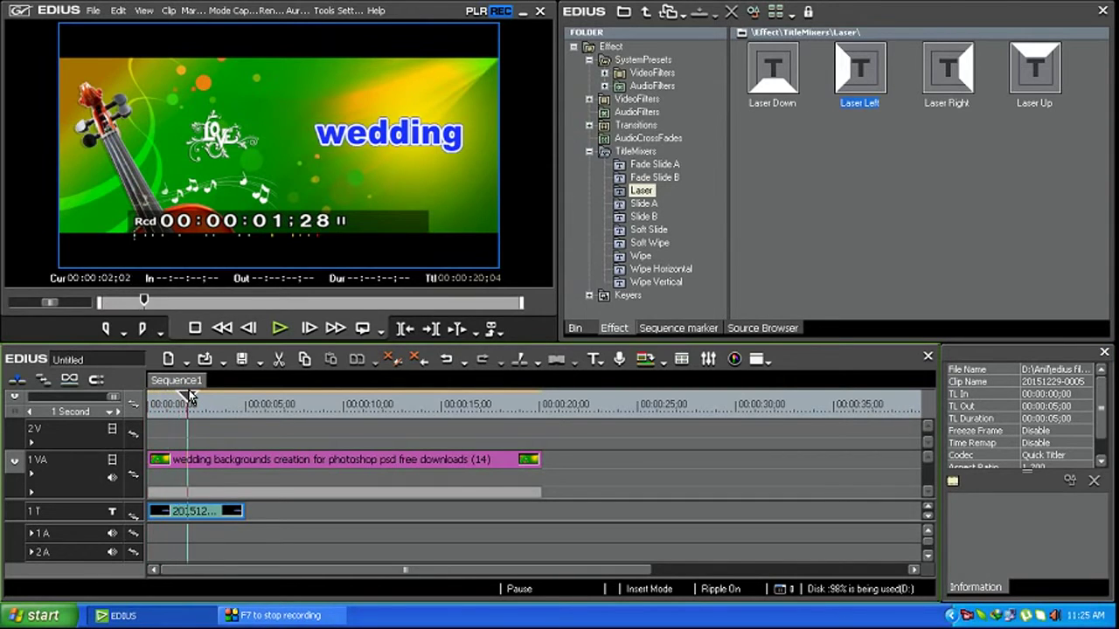
{"action": "key", "text": "space"}
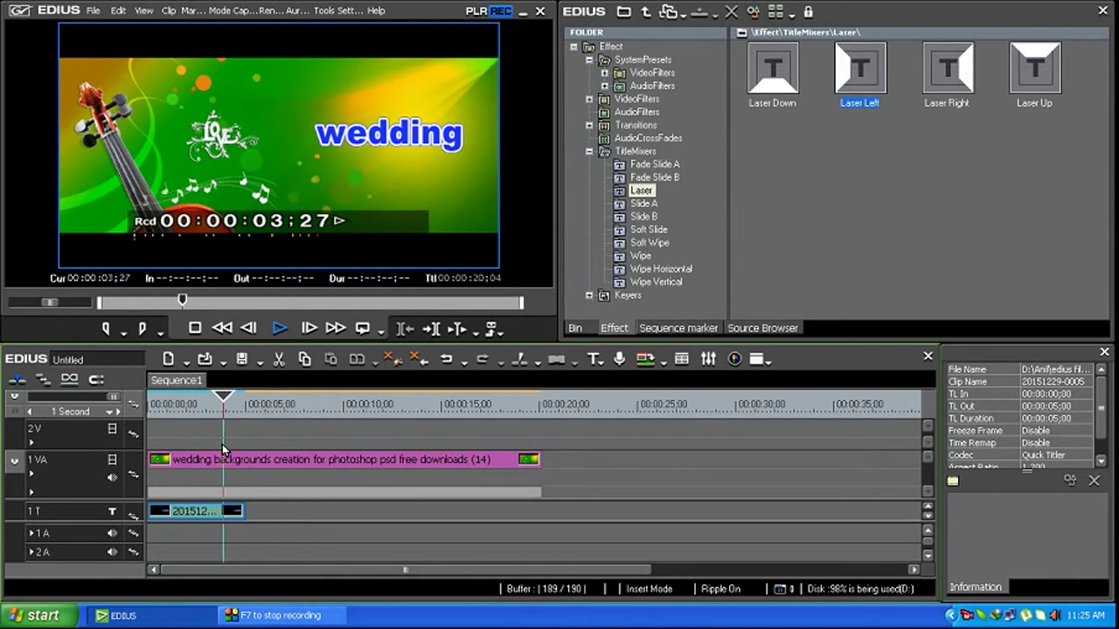
{"action": "key", "text": "space"}
{"action": "left_click_drag", "start_coordinate": [232, 402], "coordinate": [155, 412]}
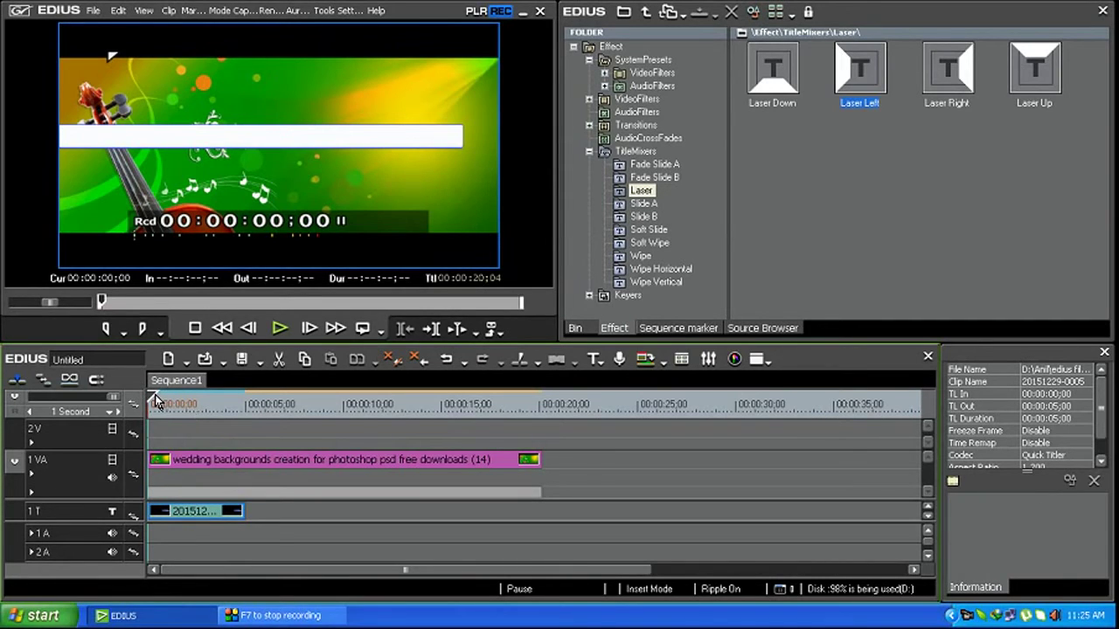
{"action": "left_click_drag", "start_coordinate": [156, 400], "coordinate": [160, 403]}
{"action": "right_click", "coordinate": [968, 616]}
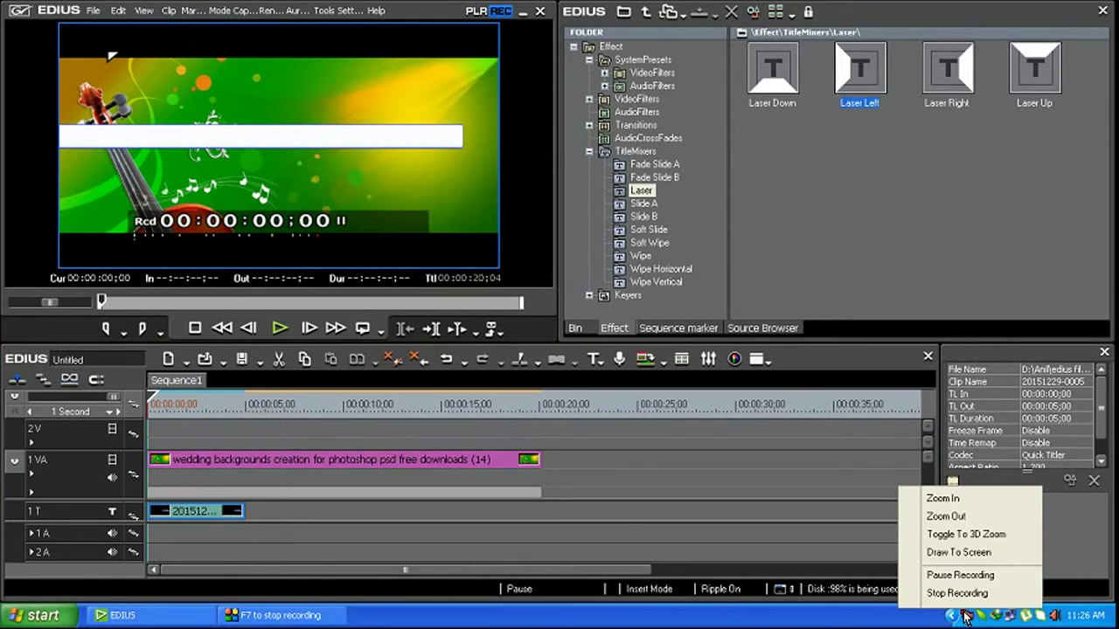
{"action": "left_click", "coordinate": [948, 537]}
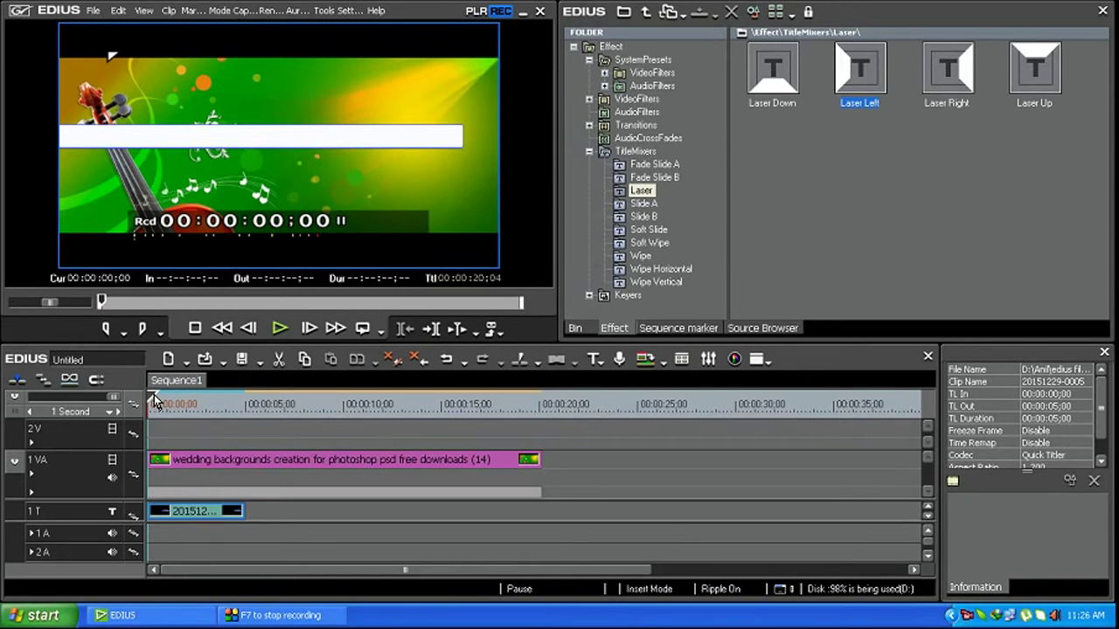
Step: Replay the laser title animation from the start, pausing and returning to around 01:24
{"action": "left_click_drag", "start_coordinate": [153, 403], "coordinate": [170, 404]}
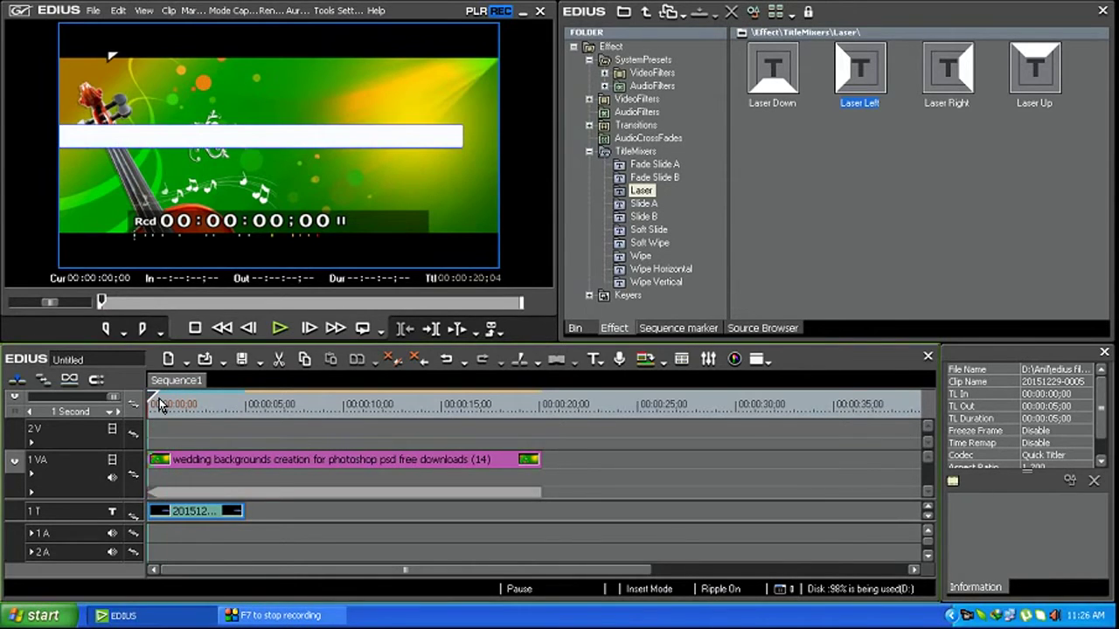
{"action": "left_click", "coordinate": [277, 333]}
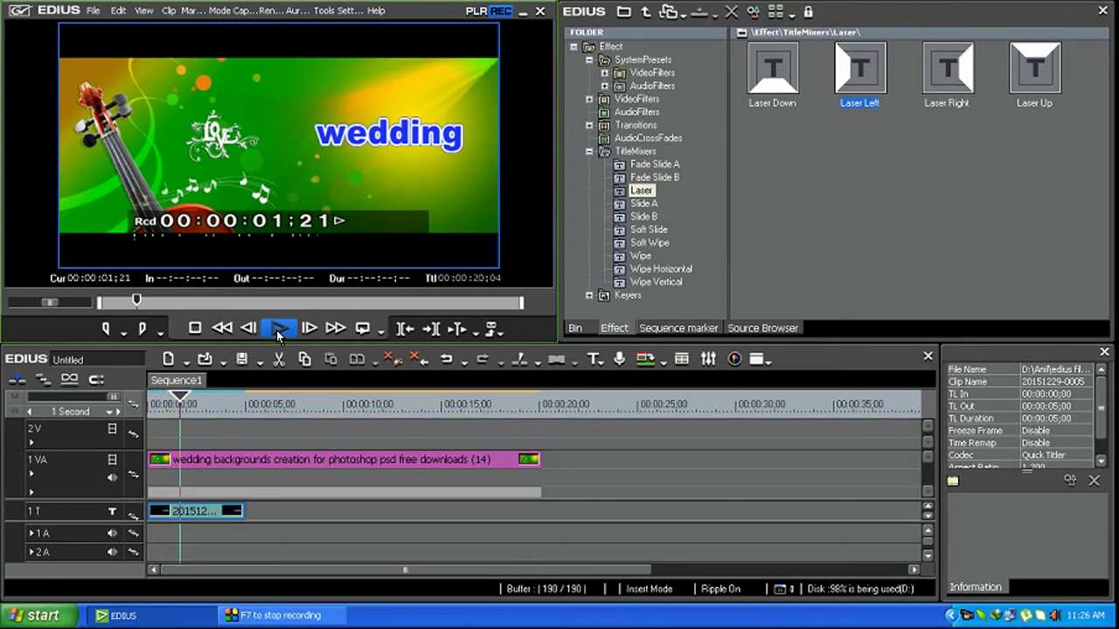
{"action": "left_click", "coordinate": [194, 401]}
{"action": "left_click_drag", "start_coordinate": [194, 400], "coordinate": [150, 403]}
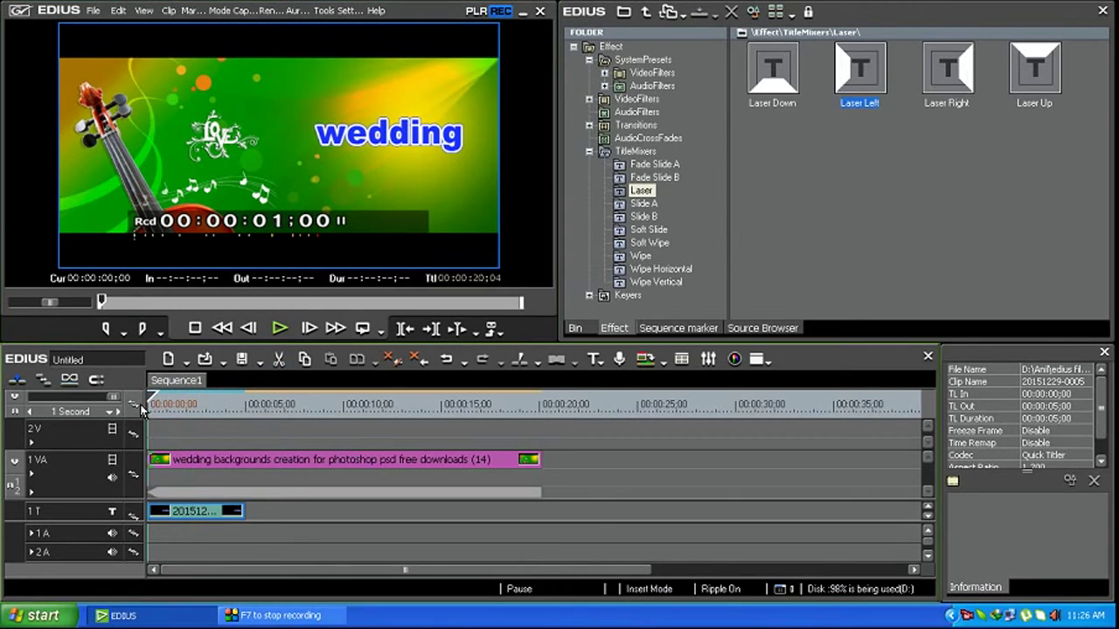
{"action": "left_click", "coordinate": [280, 329]}
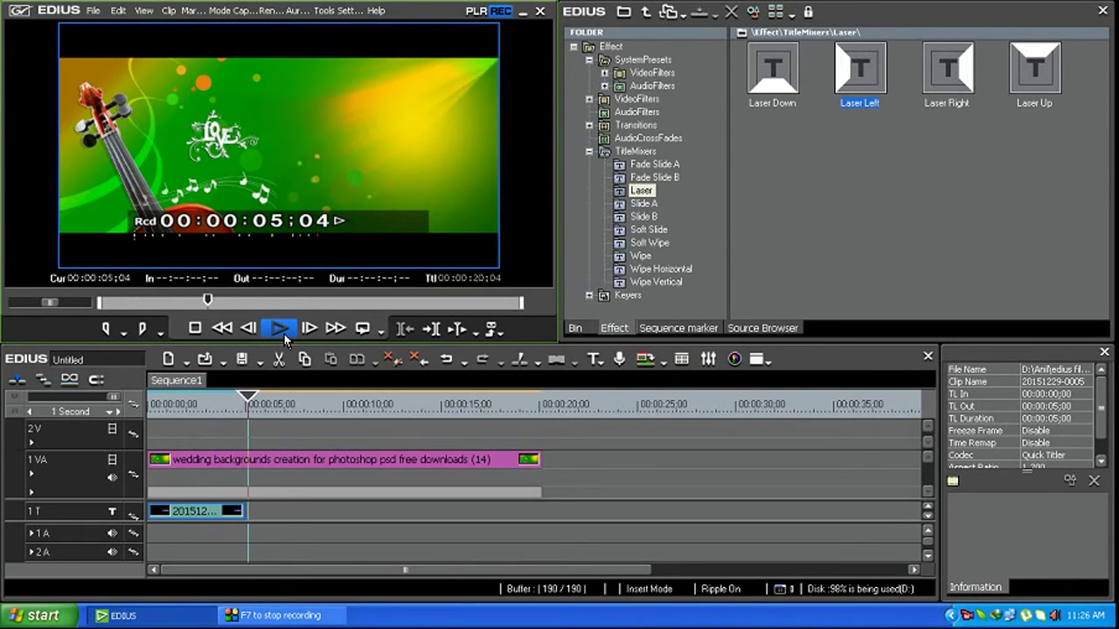
{"action": "left_click", "coordinate": [283, 336]}
{"action": "mouse_move", "coordinate": [254, 404]}
{"action": "left_mouse_down"}
{"action": "mouse_move", "coordinate": [185, 414]}
{"action": "mouse_move", "coordinate": [200, 414]}
{"action": "left_mouse_up"}
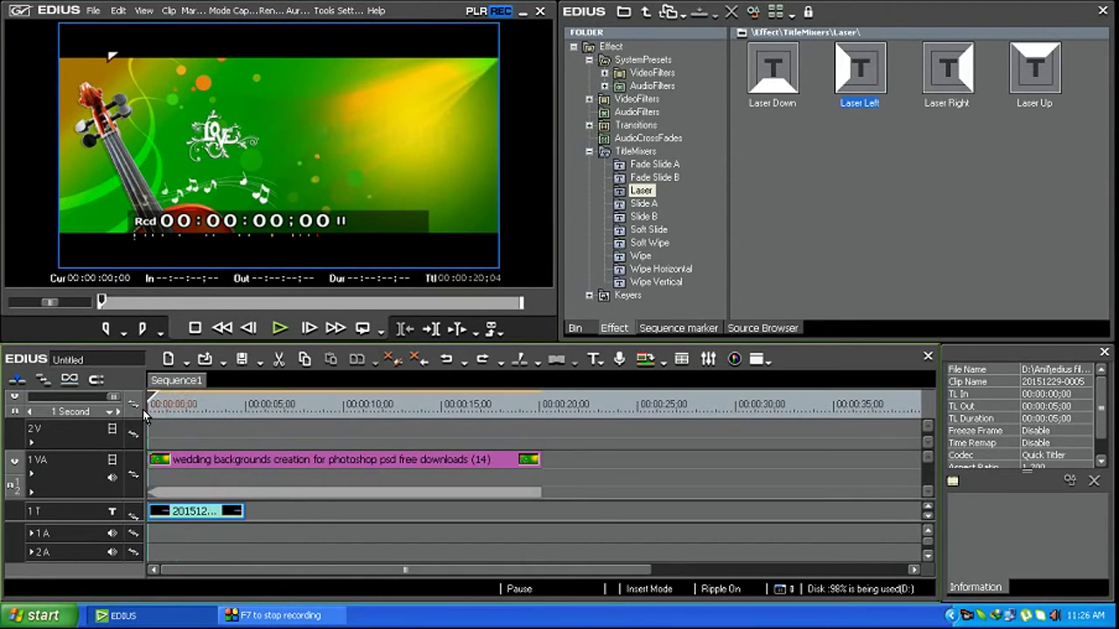
Step: Apply Fade Slide A Down to the wedding title clip and play it back from the start
{"action": "left_click", "coordinate": [651, 165]}
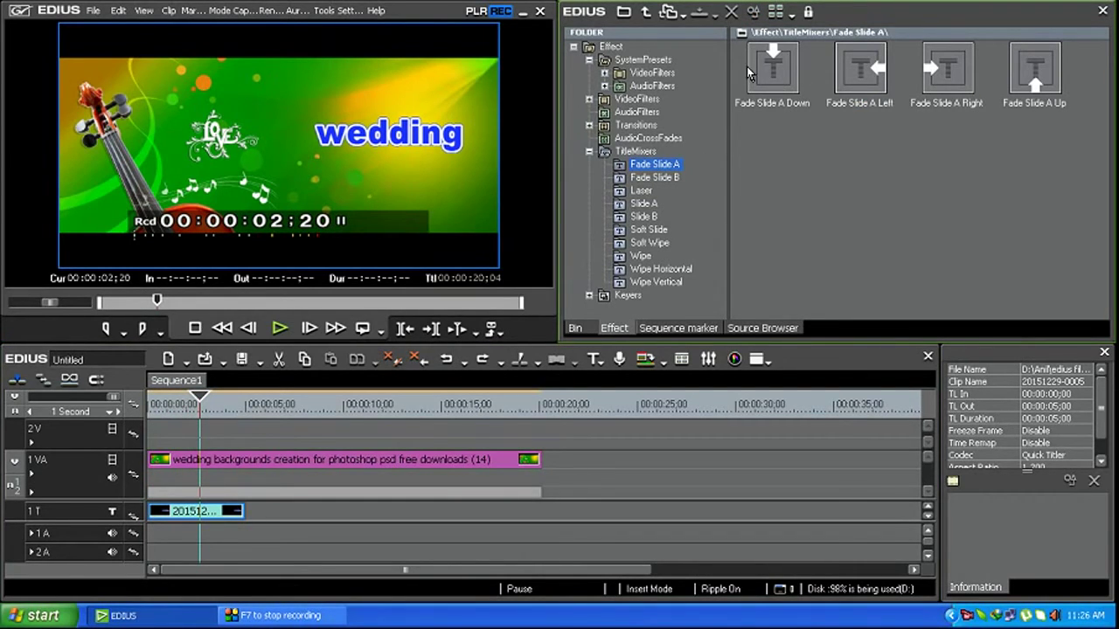
{"action": "left_click_drag", "start_coordinate": [756, 72], "coordinate": [205, 521]}
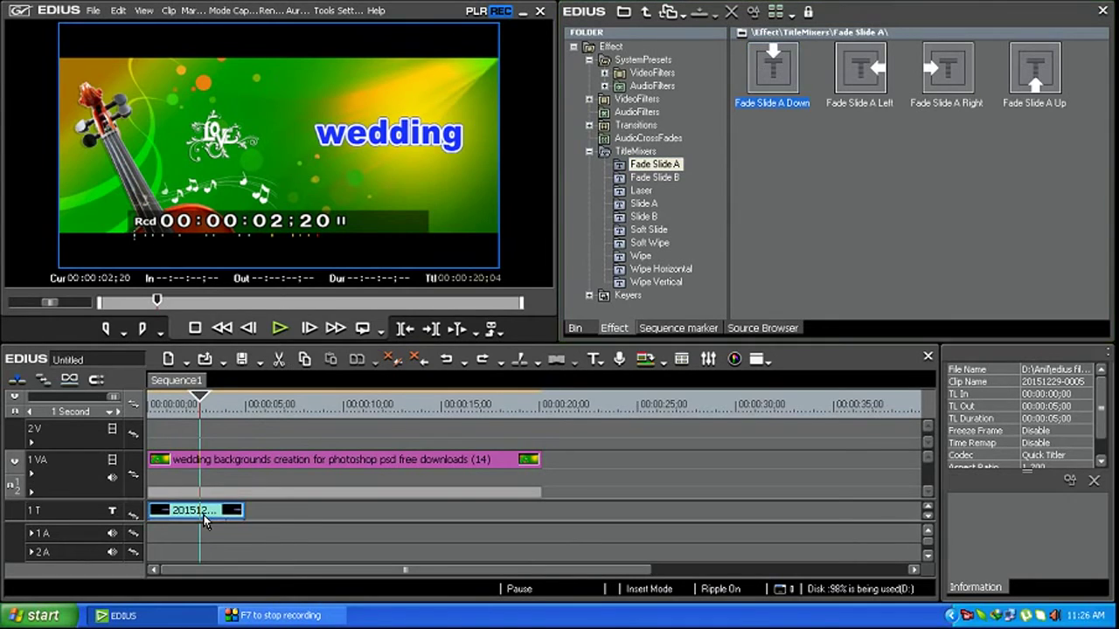
{"action": "left_click_drag", "start_coordinate": [198, 406], "coordinate": [131, 414]}
{"action": "key", "text": "space"}
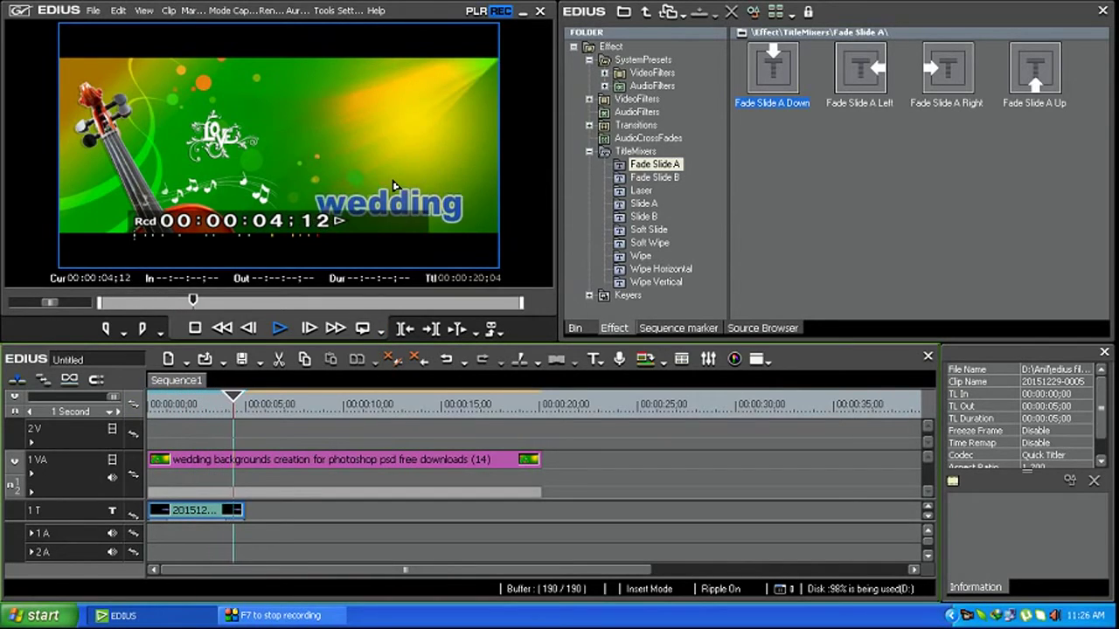
{"action": "key", "text": "space"}
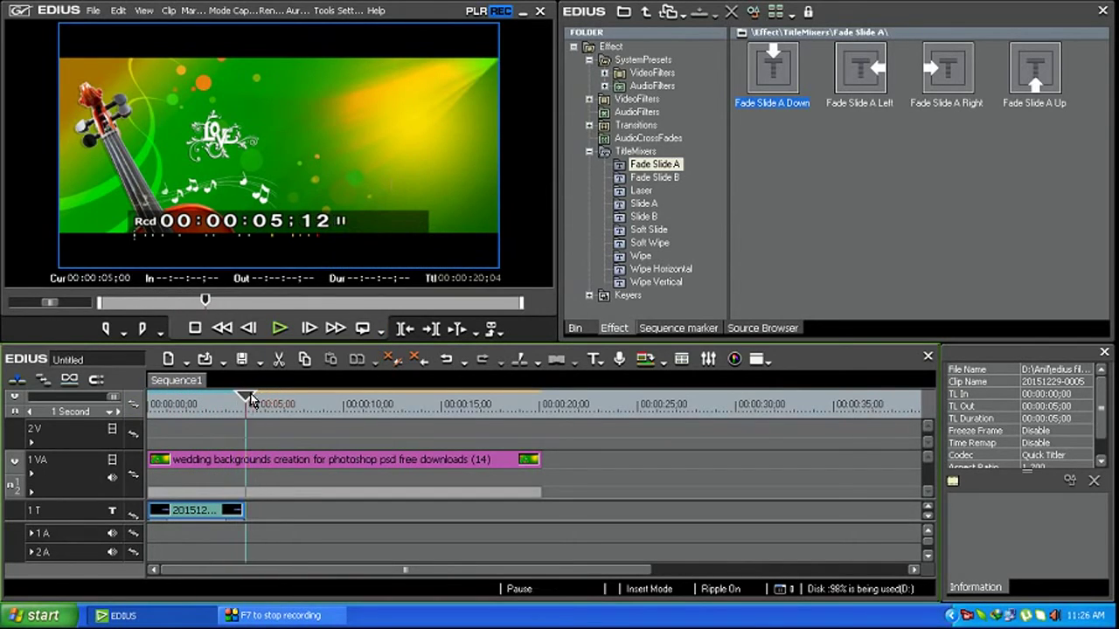
{"action": "left_click_drag", "start_coordinate": [251, 399], "coordinate": [200, 405]}
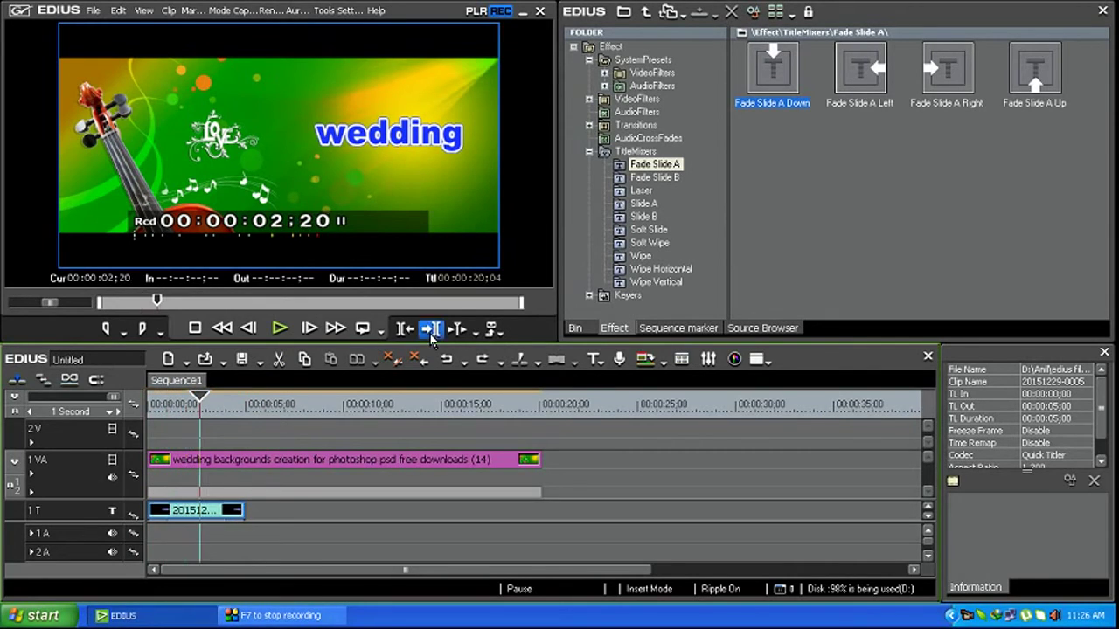
Step: Choose the Wipe Horizontal title mixer for the wedding title clip and play it from the start
{"action": "left_click", "coordinate": [637, 257]}
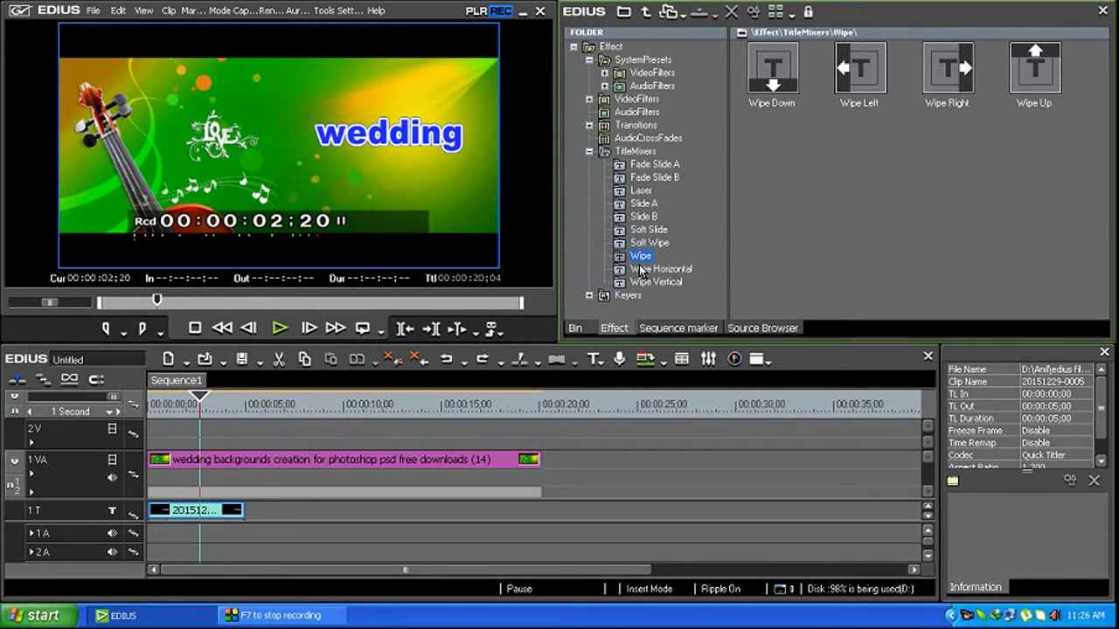
{"action": "left_click", "coordinate": [642, 269]}
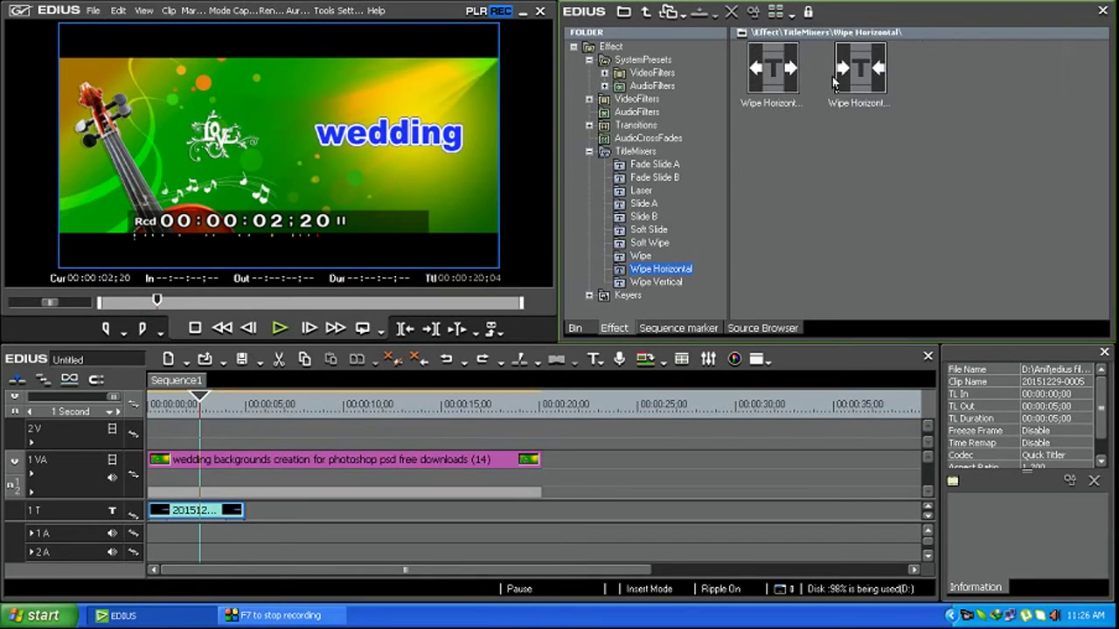
{"action": "left_click", "coordinate": [861, 77]}
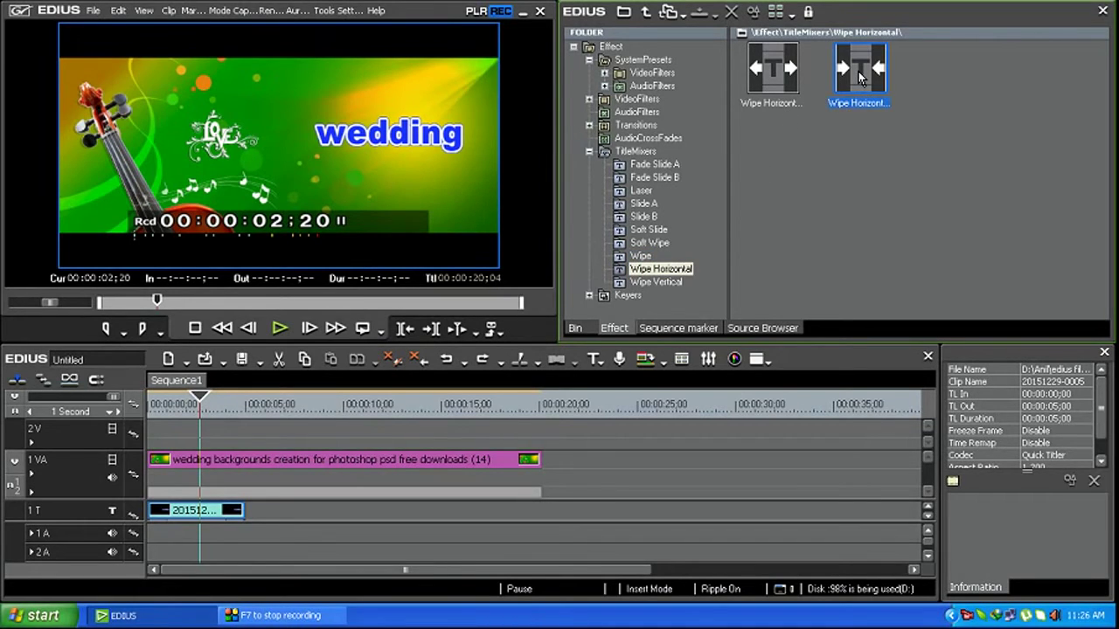
{"action": "left_click", "coordinate": [196, 511]}
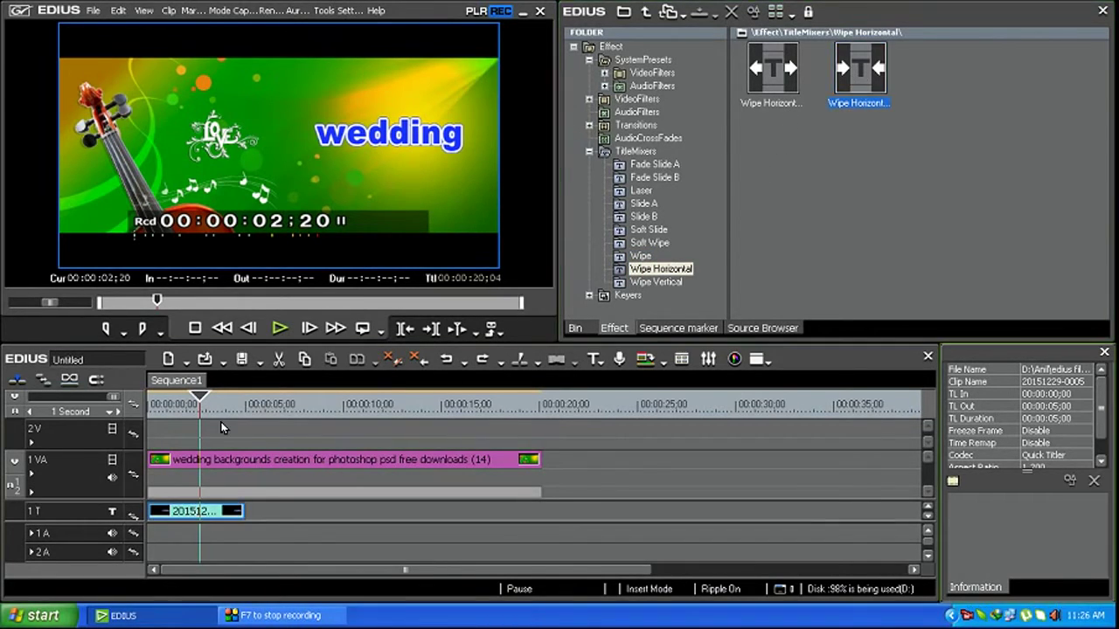
{"action": "left_click_drag", "start_coordinate": [200, 411], "coordinate": [155, 411]}
{"action": "key", "text": "space"}
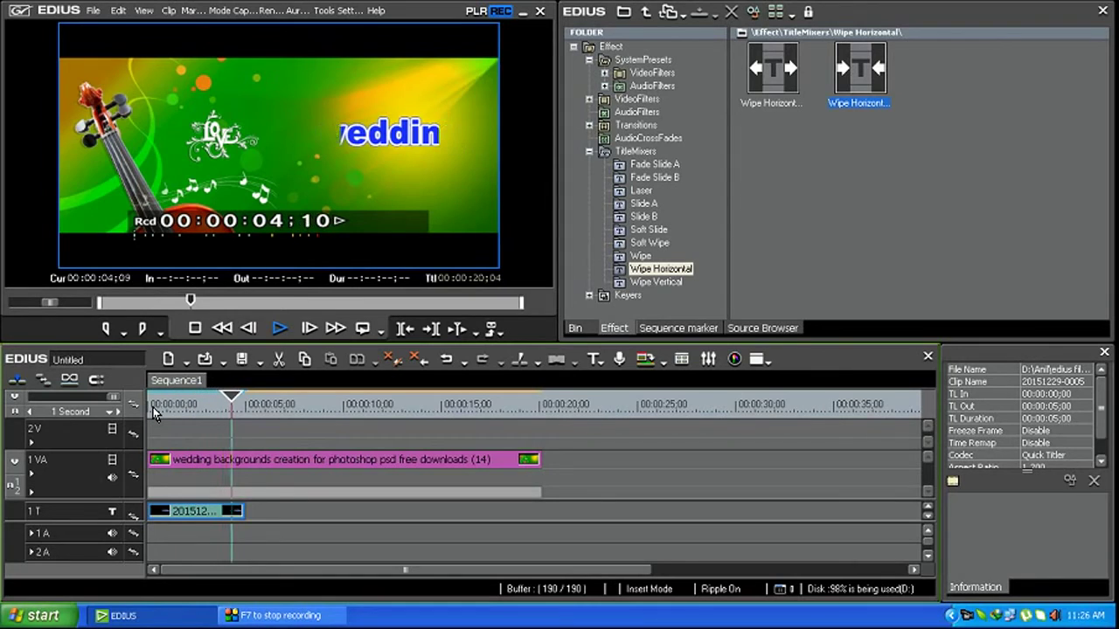
{"action": "key", "text": "space"}
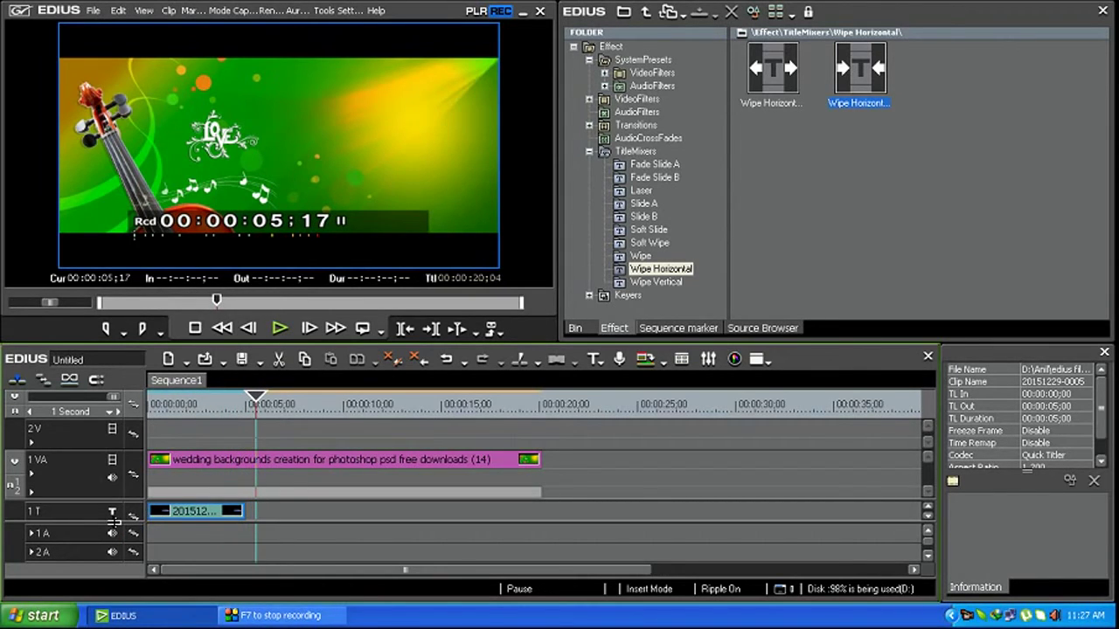
Step: Expand the 1T track to show its mixer row and scrub through the opening wipe
{"action": "left_click_drag", "start_coordinate": [113, 522], "coordinate": [110, 530]}
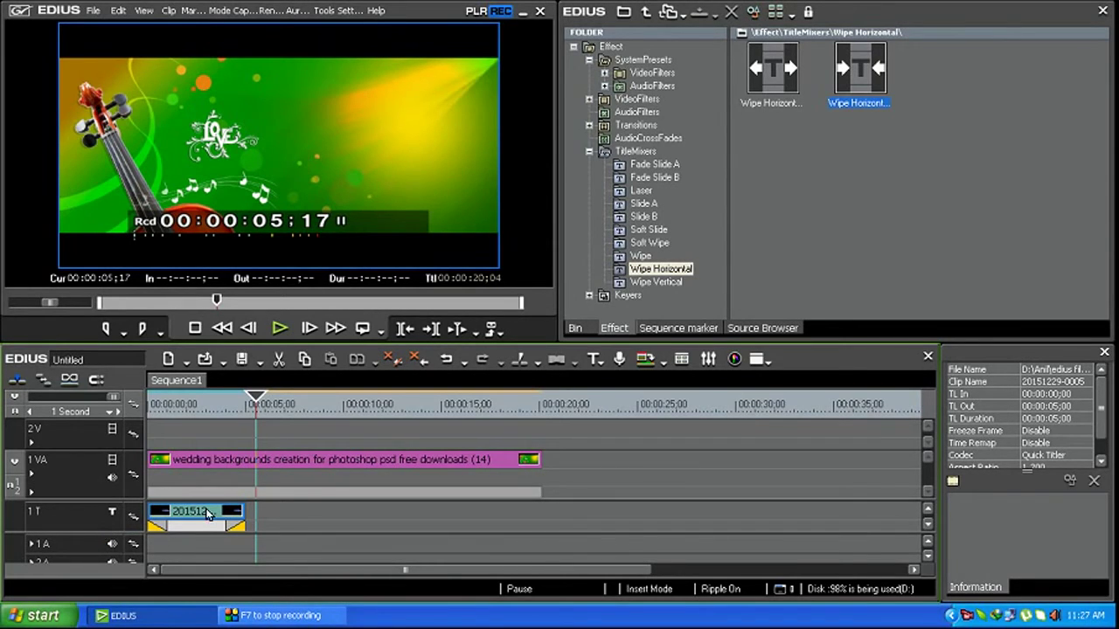
{"action": "left_click_drag", "start_coordinate": [253, 408], "coordinate": [194, 408]}
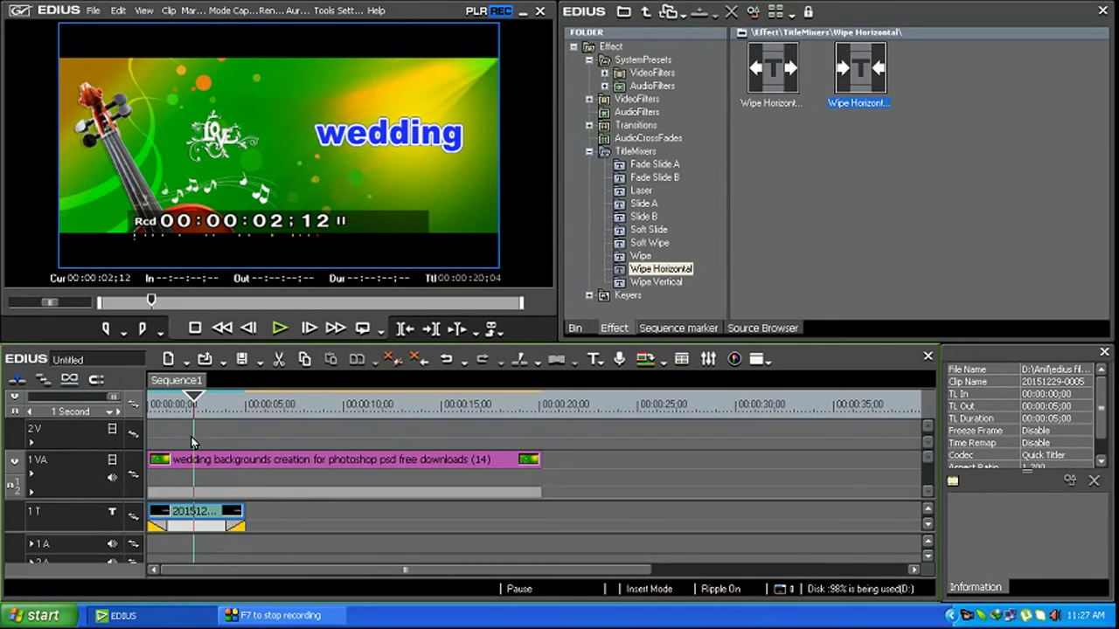
{"action": "left_click_drag", "start_coordinate": [194, 407], "coordinate": [146, 414]}
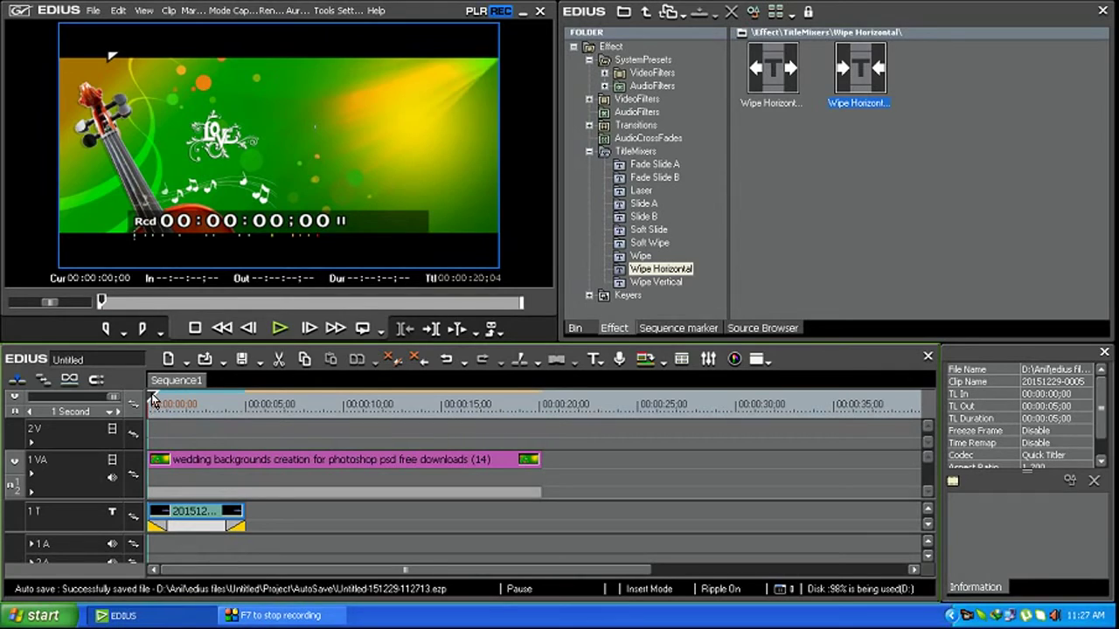
{"action": "left_click_drag", "start_coordinate": [153, 399], "coordinate": [167, 400]}
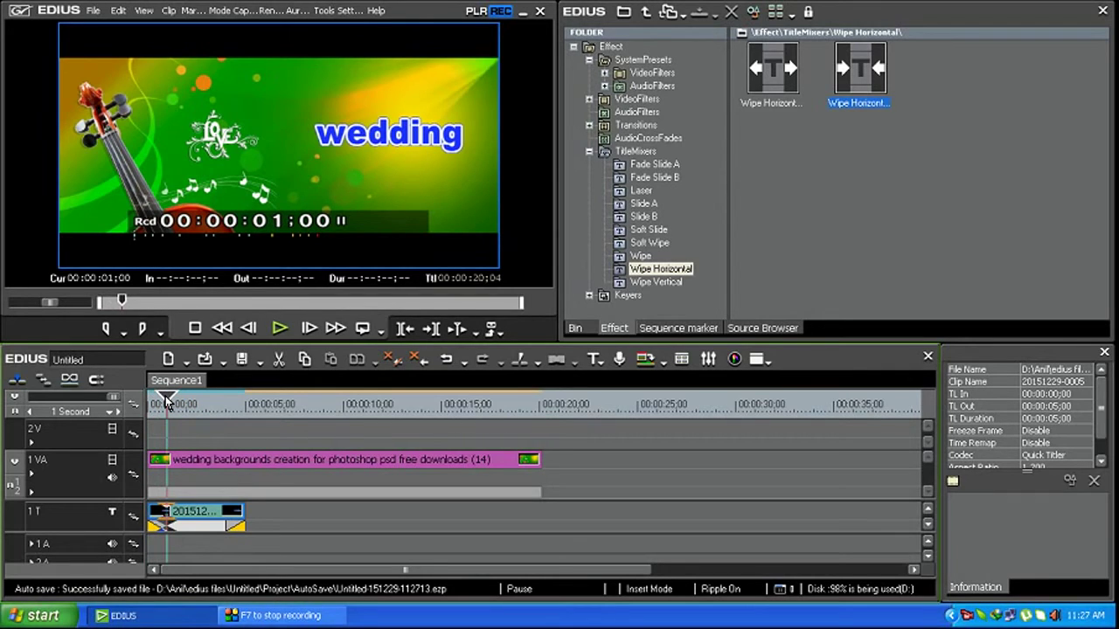
{"action": "mouse_move", "coordinate": [167, 402]}
{"action": "left_mouse_down"}
{"action": "mouse_move", "coordinate": [243, 419]}
{"action": "mouse_move", "coordinate": [194, 428]}
{"action": "left_mouse_up"}
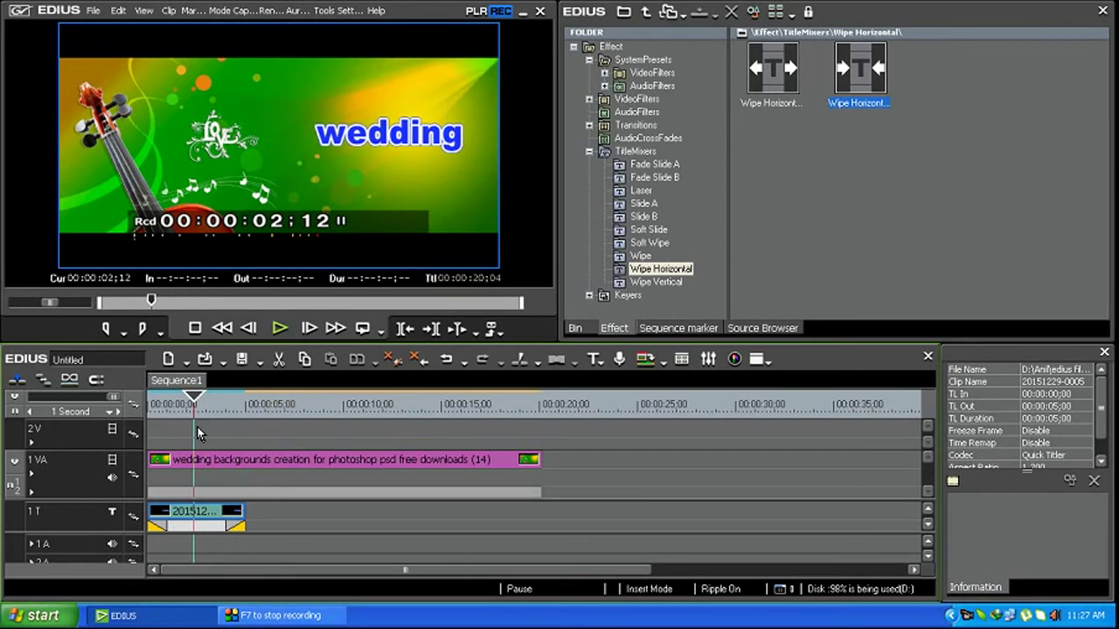
{"action": "left_click", "coordinate": [209, 517]}
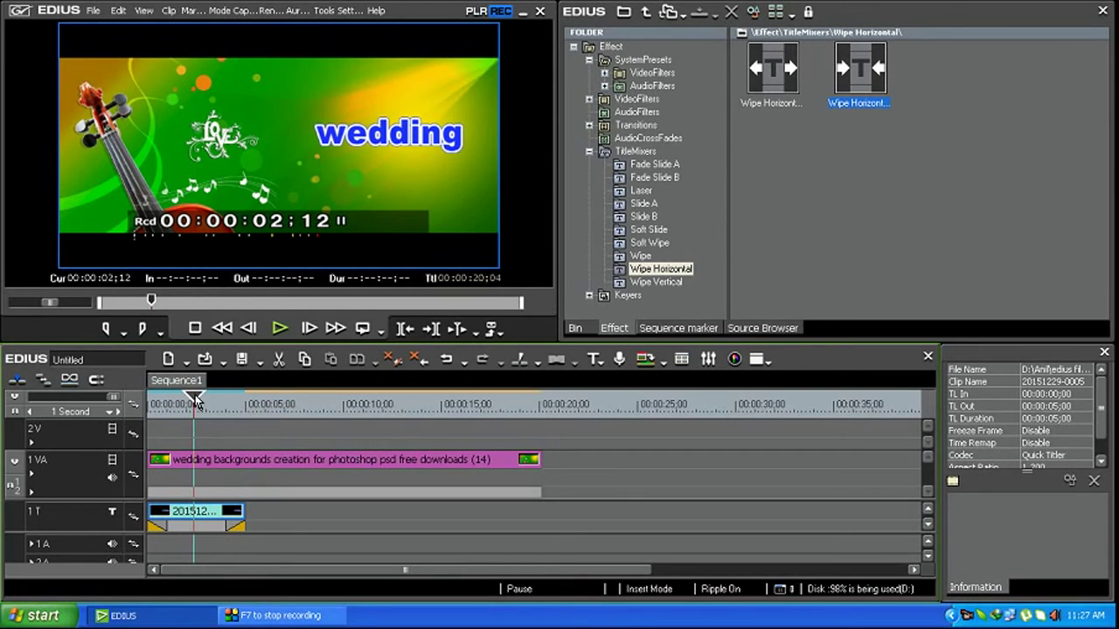
{"action": "mouse_move", "coordinate": [194, 402]}
{"action": "left_mouse_down"}
{"action": "mouse_move", "coordinate": [236, 420]}
{"action": "mouse_move", "coordinate": [174, 423]}
{"action": "mouse_move", "coordinate": [201, 432]}
{"action": "left_mouse_up"}
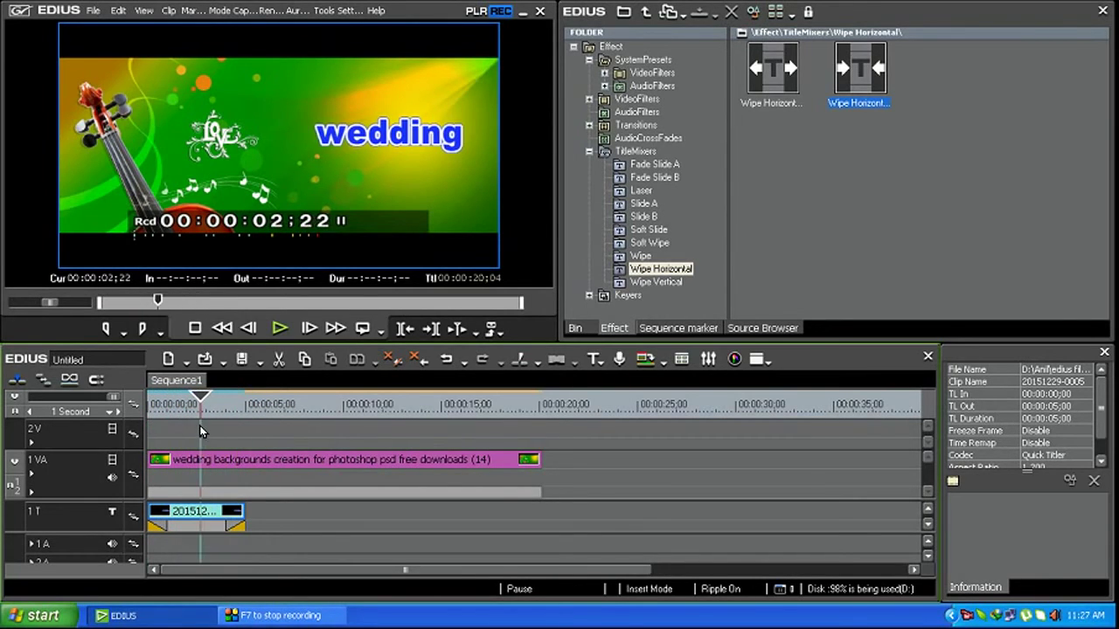
Step: Create a title on a new title track and type 'pavan', 'weds', 'riya' on three lines
{"action": "left_click", "coordinate": [602, 365]}
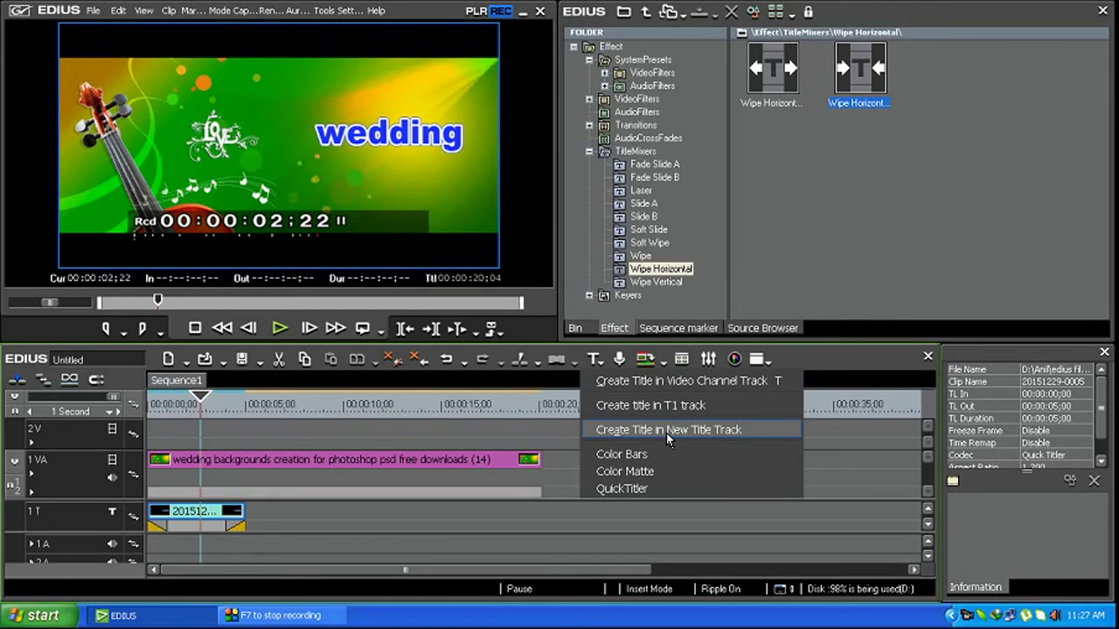
{"action": "left_click", "coordinate": [666, 430]}
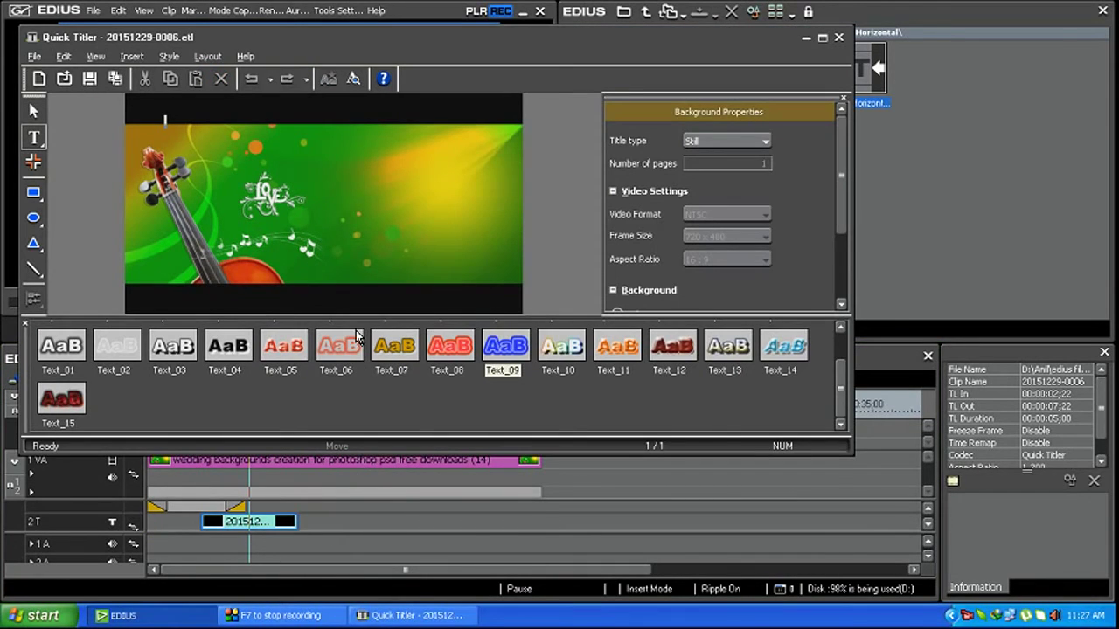
{"action": "left_click", "coordinate": [389, 191]}
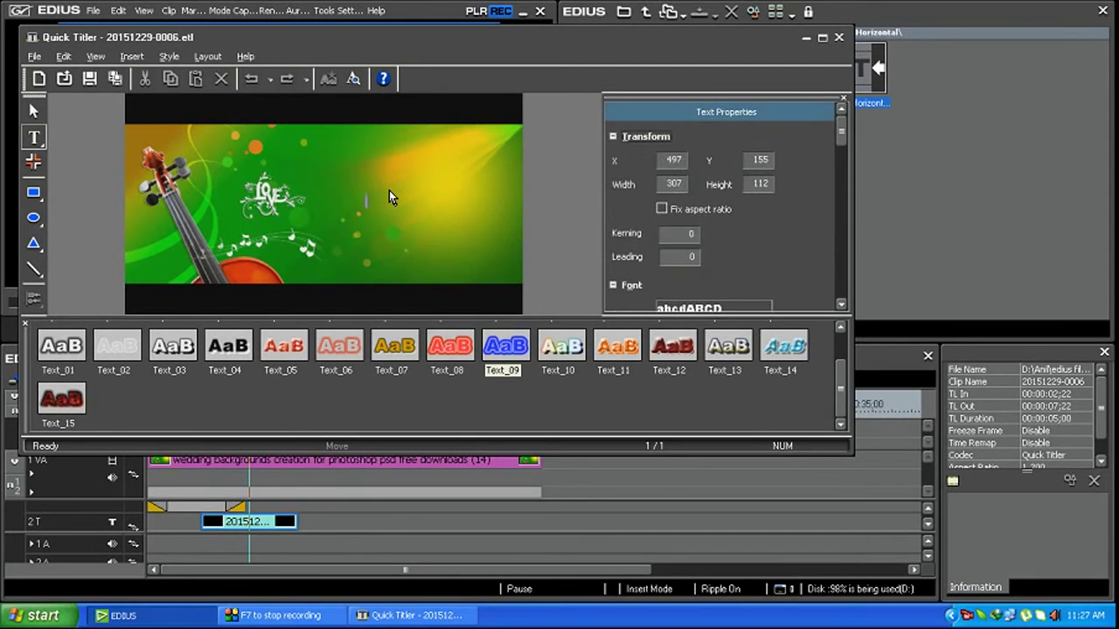
{"action": "type", "text": "pa"}
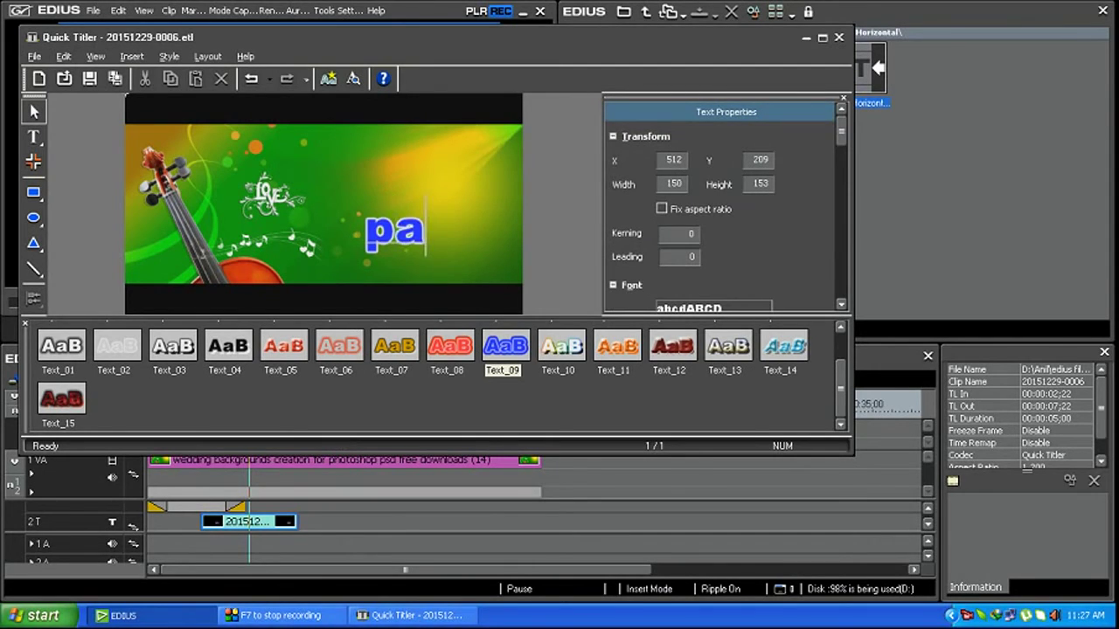
{"action": "type", "text": "van"}
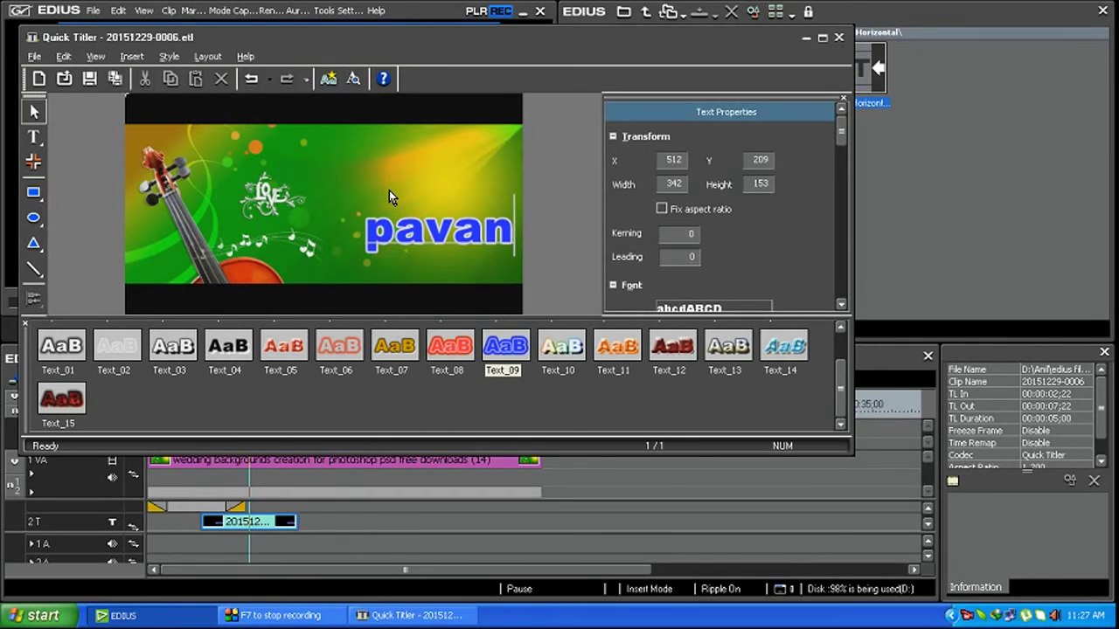
{"action": "key", "text": "Return"}
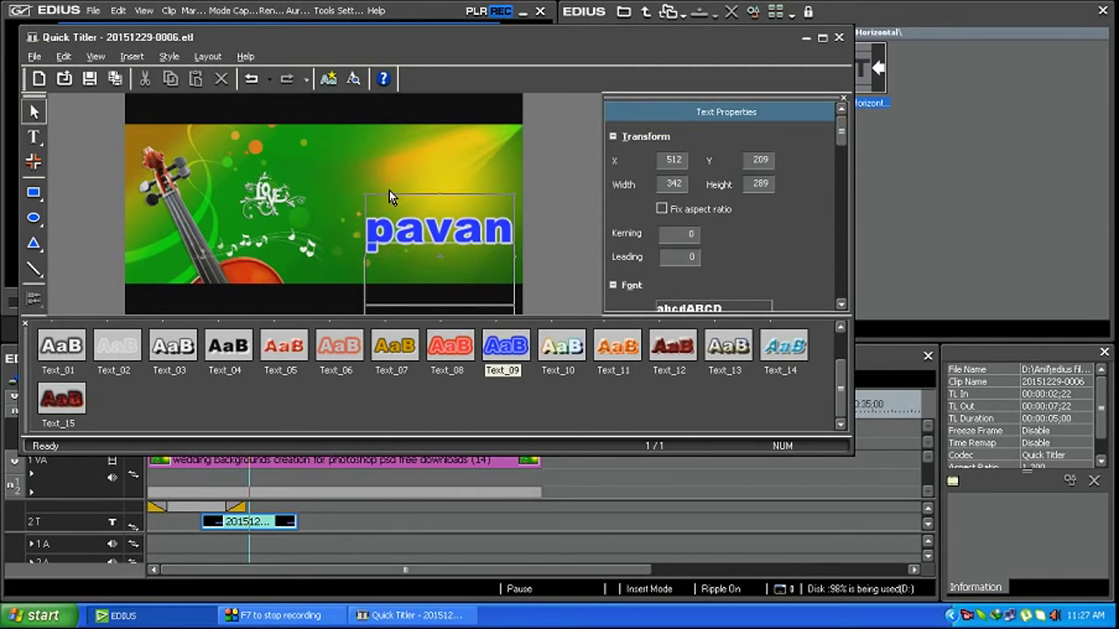
{"action": "type", "text": "weds"}
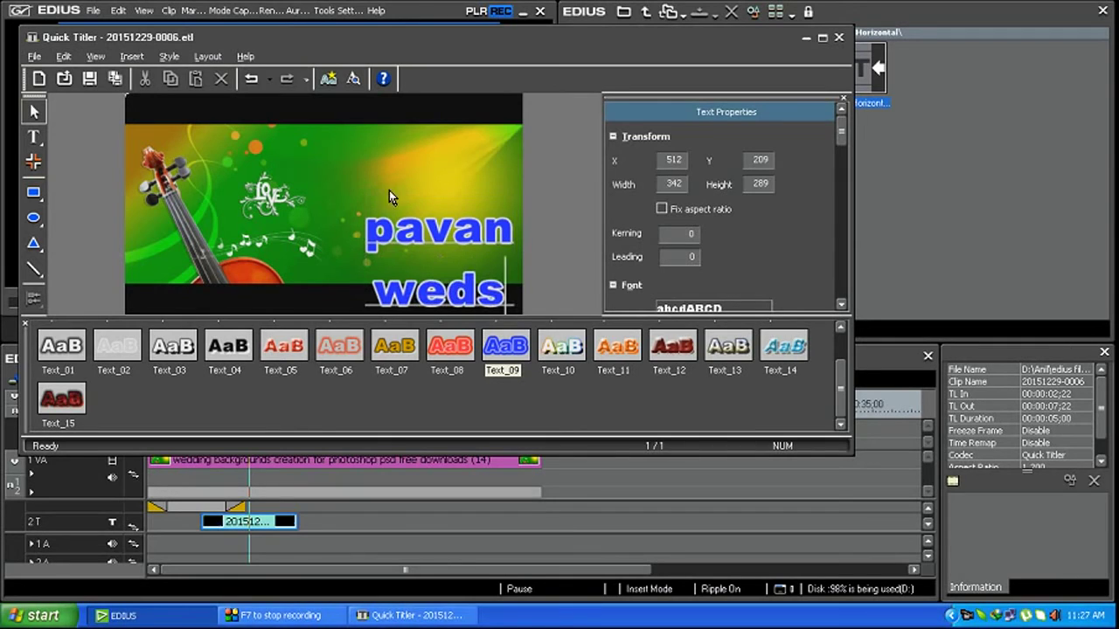
{"action": "key", "text": "Return"}
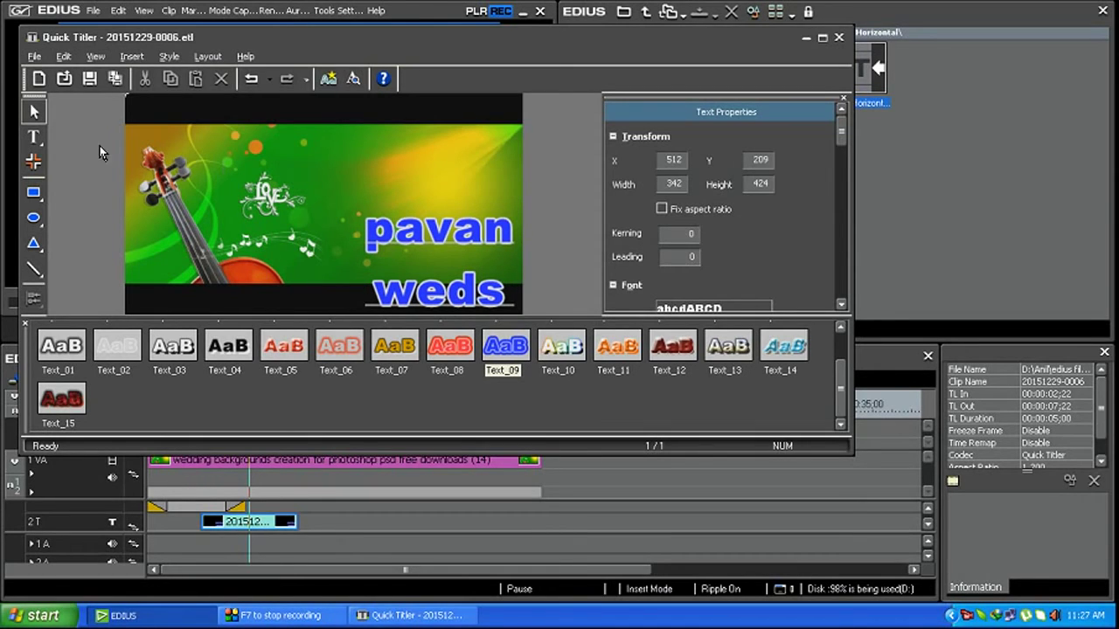
Step: Move the names text to the upper right, shrink its box, make it red, and save
{"action": "left_click", "coordinate": [391, 191]}
{"action": "left_click_drag", "start_coordinate": [391, 194], "coordinate": [345, 129]}
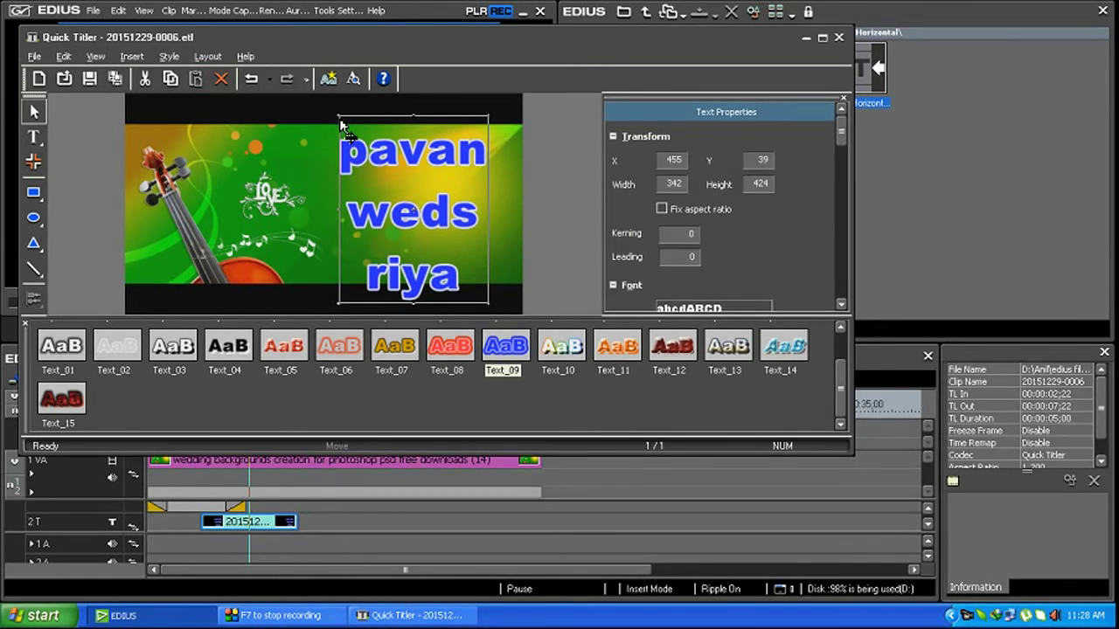
{"action": "mouse_move", "coordinate": [341, 120]}
{"action": "left_mouse_down"}
{"action": "mouse_move", "coordinate": [408, 200]}
{"action": "mouse_move", "coordinate": [422, 178]}
{"action": "left_mouse_up"}
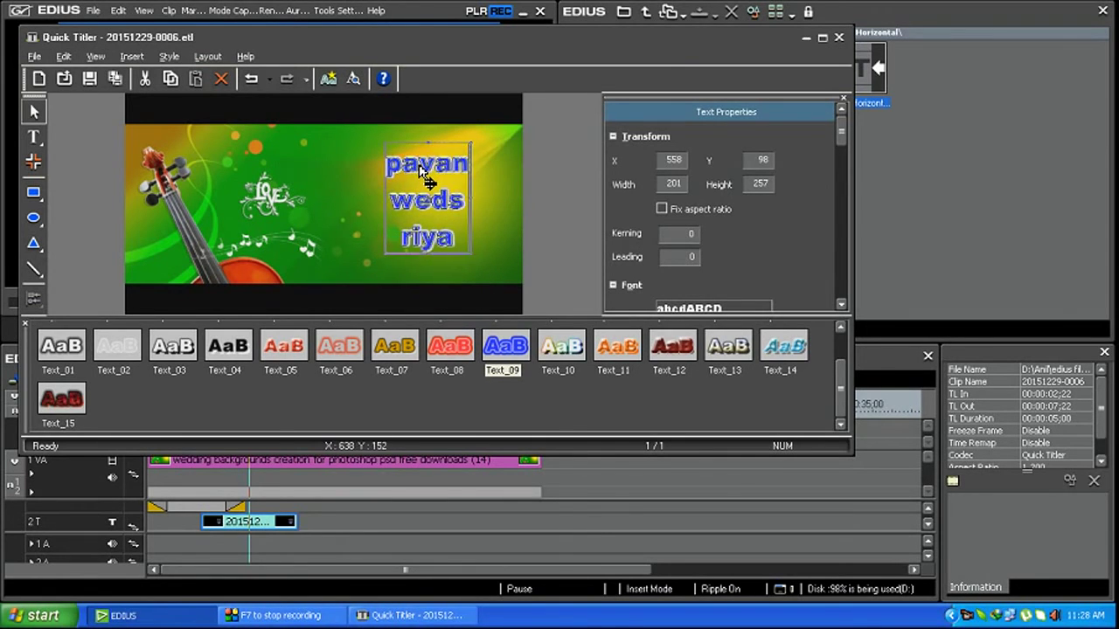
{"action": "left_click", "coordinate": [449, 349]}
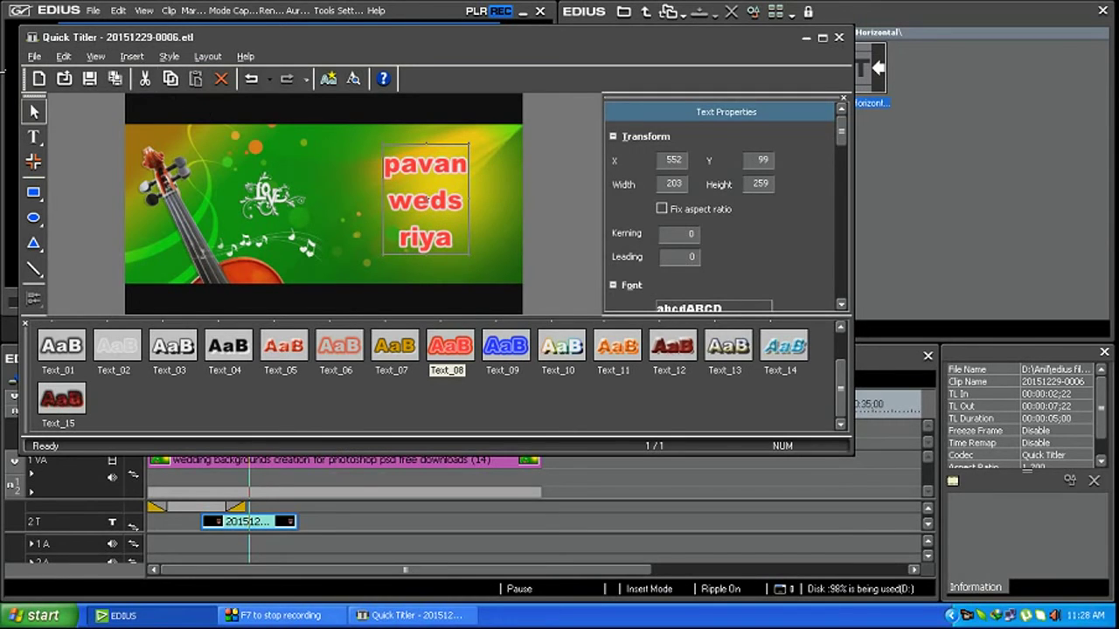
{"action": "left_click", "coordinate": [90, 79]}
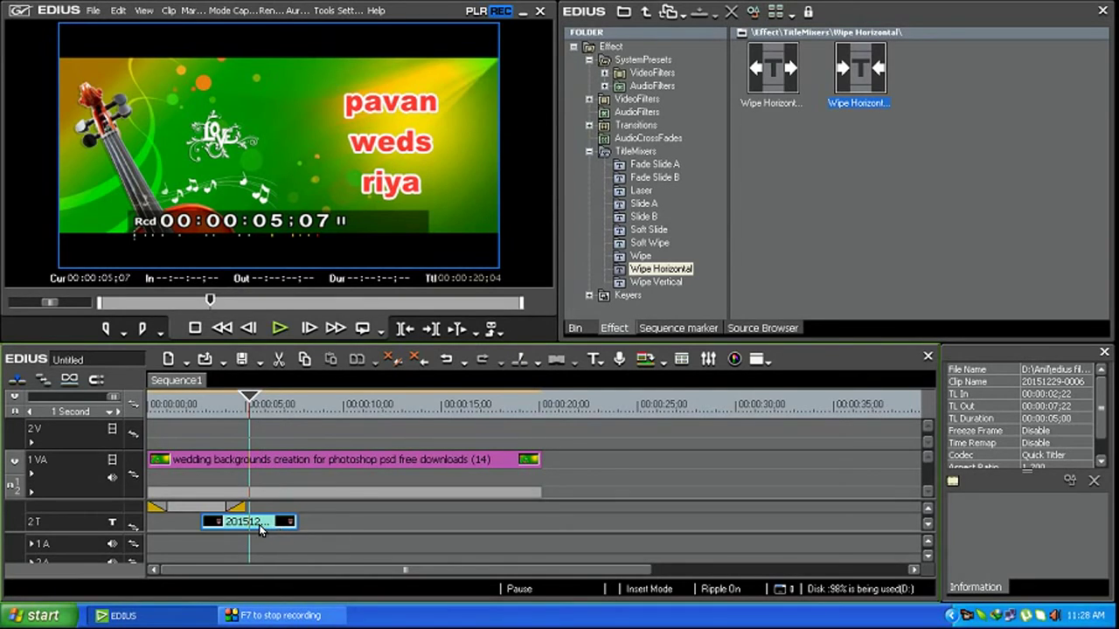
Step: Shift the pavan weds riya clip to start at 4 seconds, previewing the title change
{"action": "left_click_drag", "start_coordinate": [261, 528], "coordinate": [324, 522]}
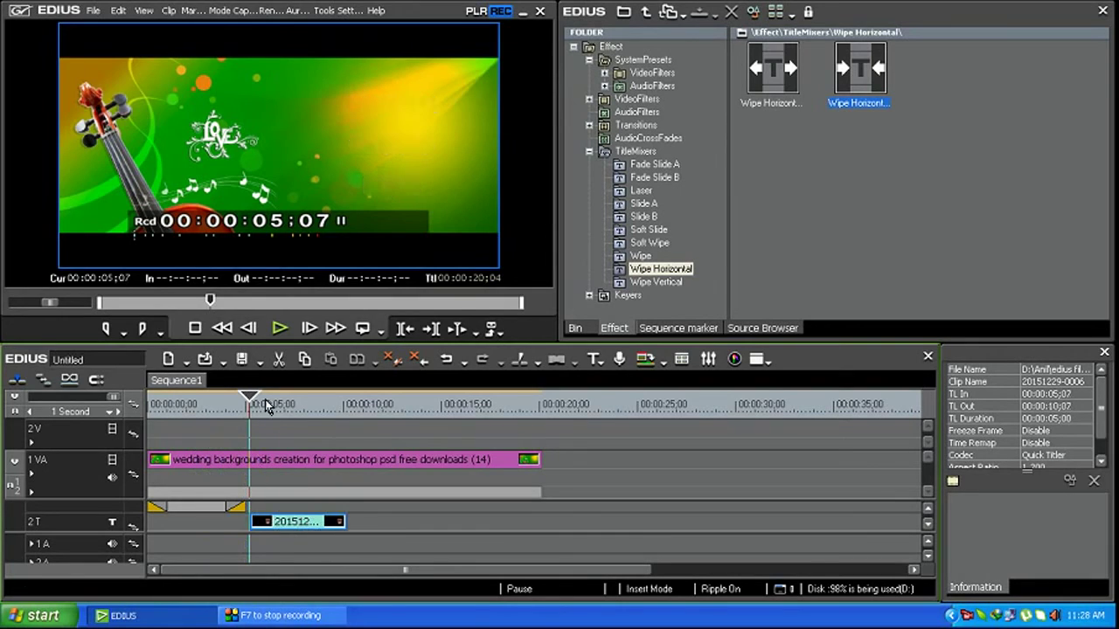
{"action": "left_click_drag", "start_coordinate": [266, 406], "coordinate": [212, 404]}
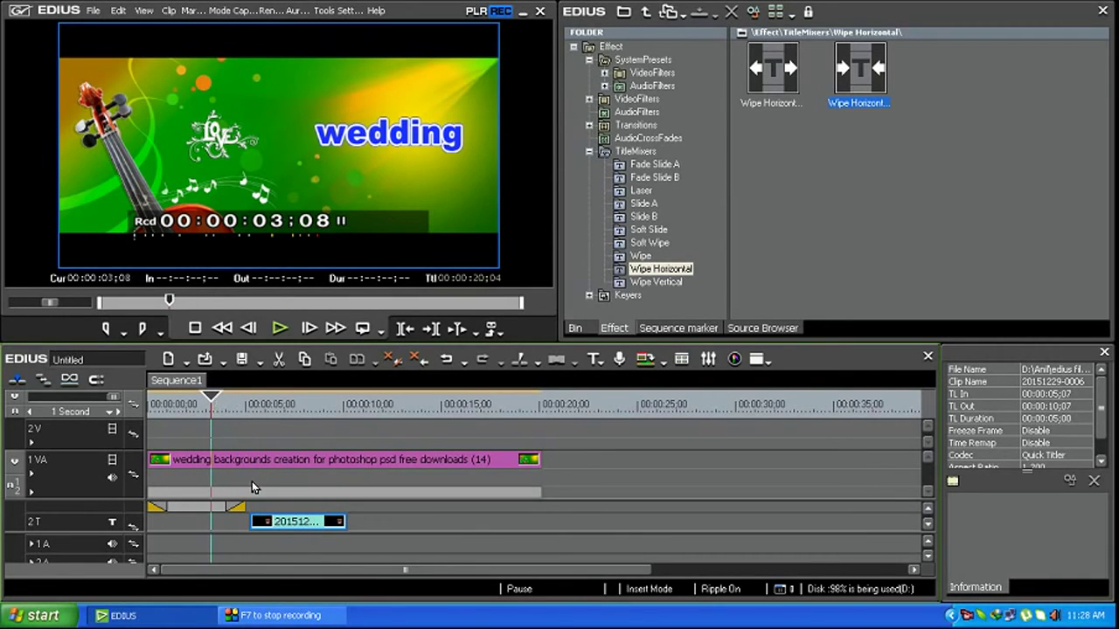
{"action": "left_click_drag", "start_coordinate": [285, 526], "coordinate": [271, 521]}
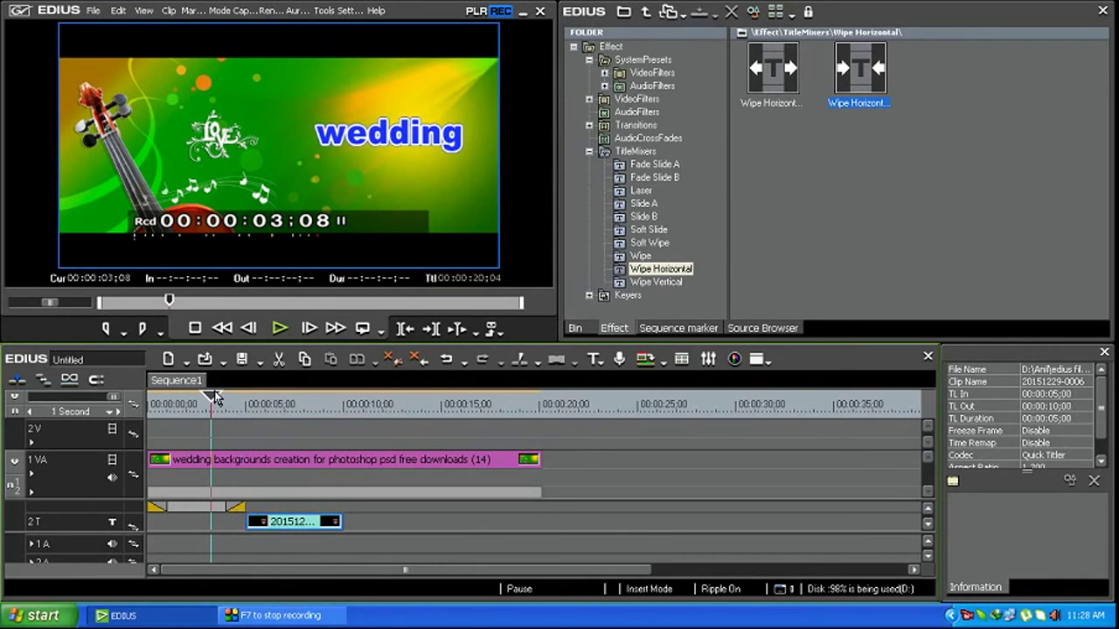
{"action": "key", "text": "space"}
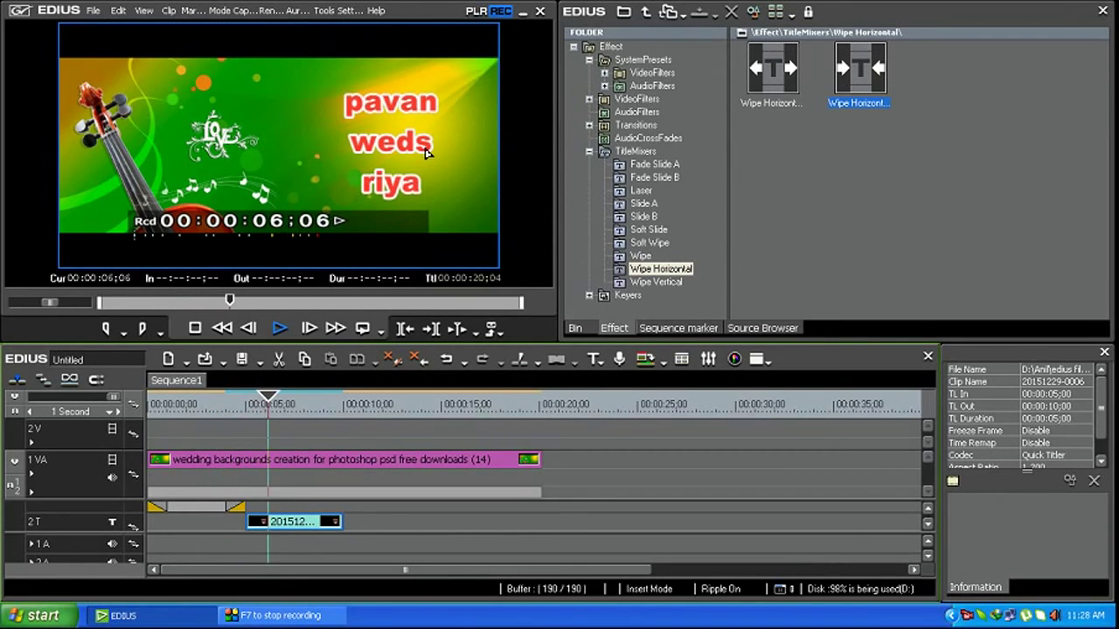
{"action": "key", "text": "space"}
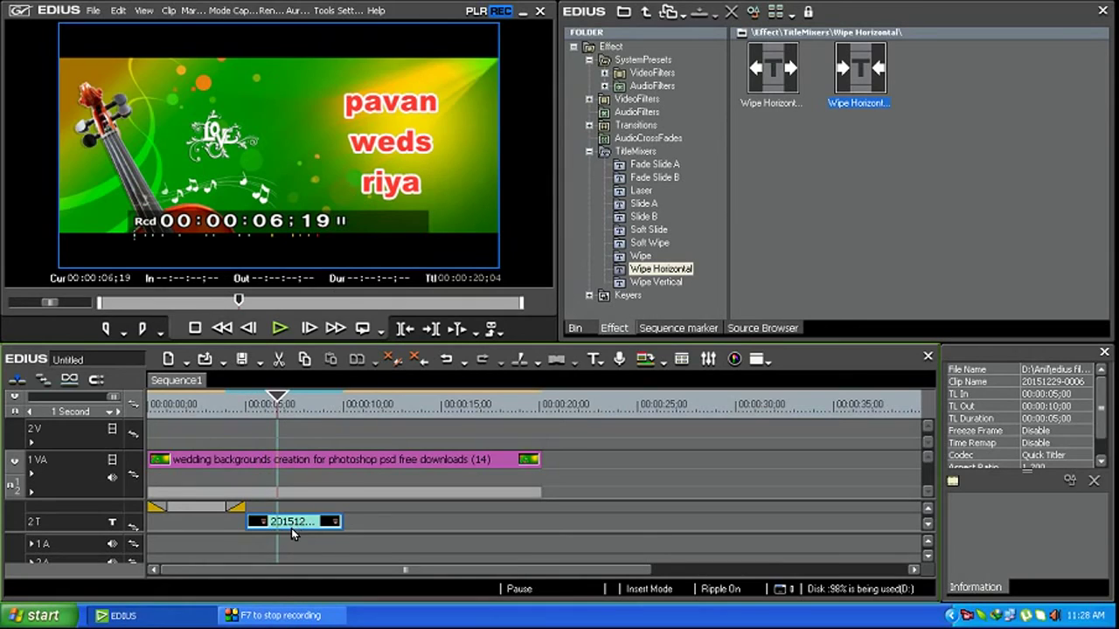
{"action": "left_click_drag", "start_coordinate": [291, 528], "coordinate": [271, 525]}
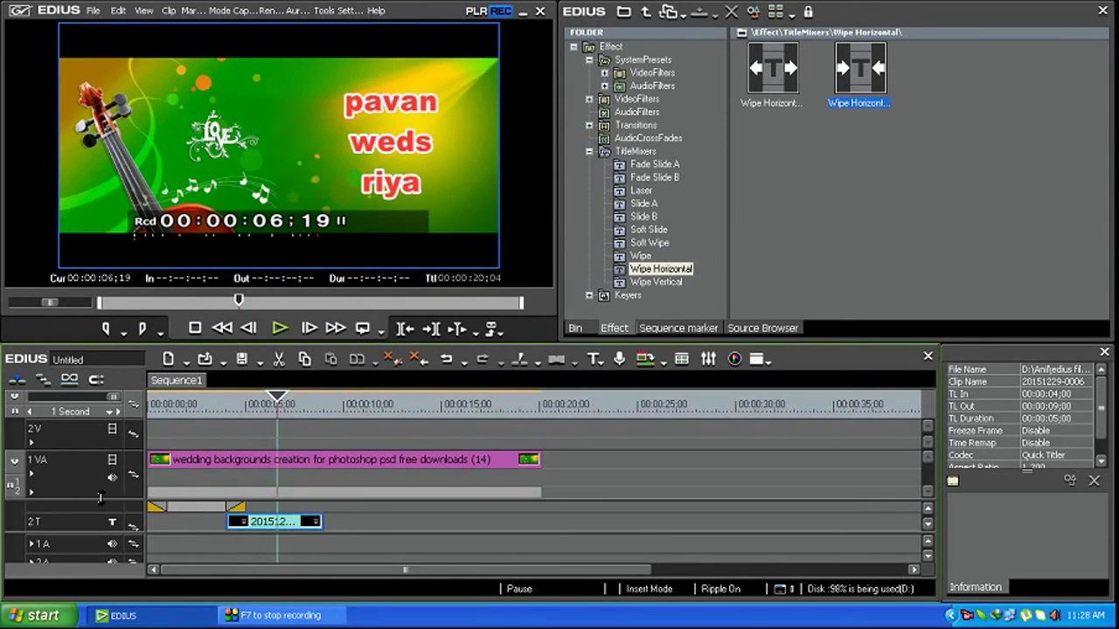
Step: Enlarge the 2T track to show its mixer row and play the sequence from the start
{"action": "left_click_drag", "start_coordinate": [106, 495], "coordinate": [107, 482]}
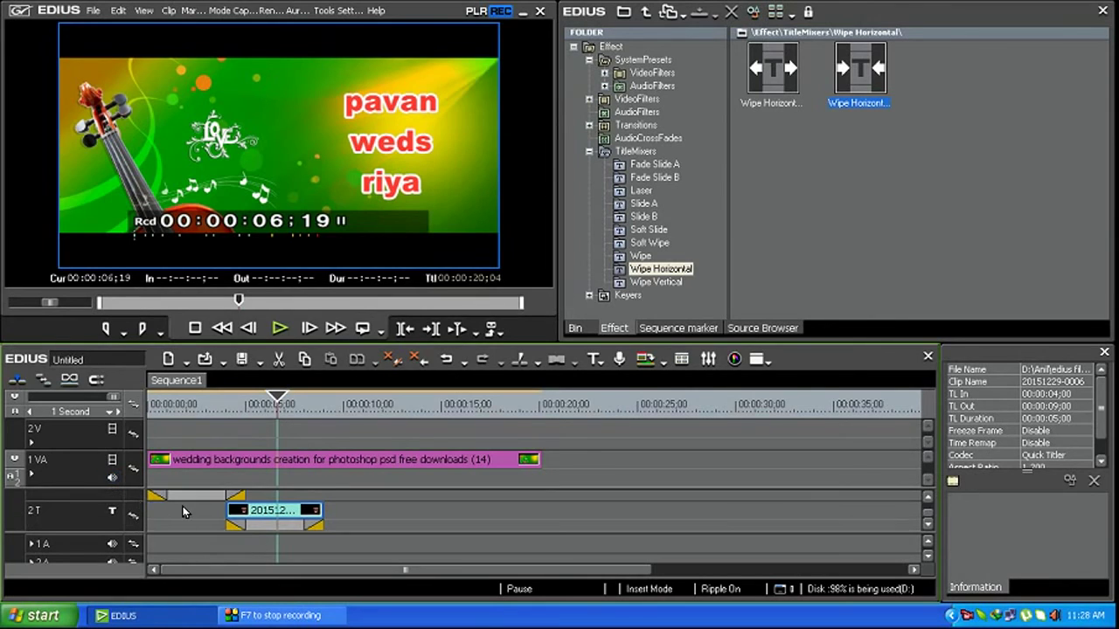
{"action": "left_click_drag", "start_coordinate": [281, 404], "coordinate": [211, 405]}
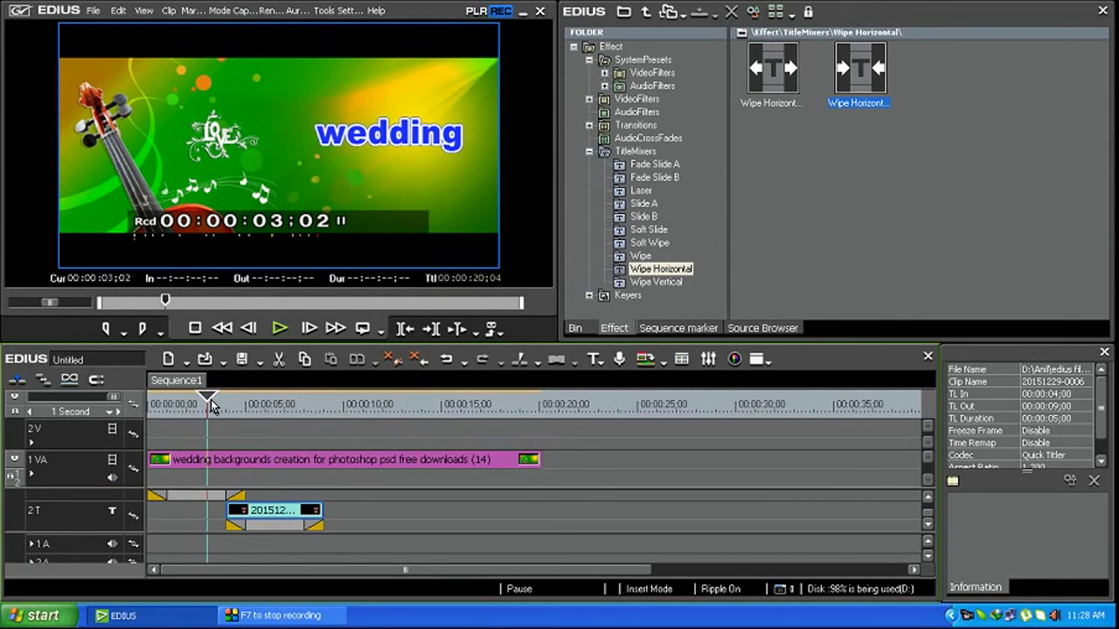
{"action": "key", "text": "space"}
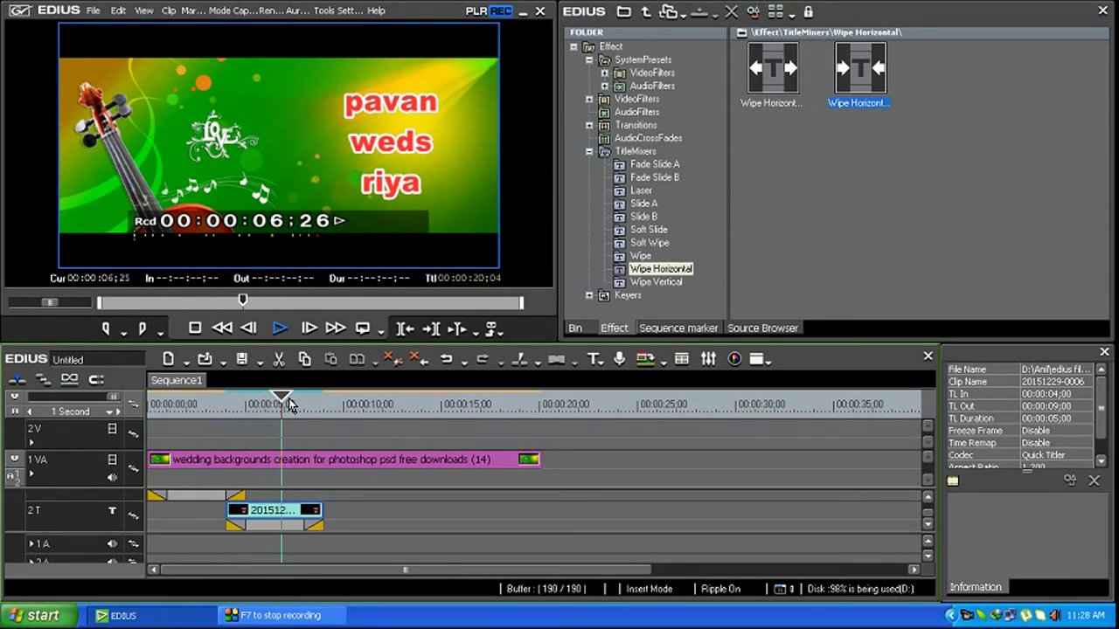
{"action": "left_click_drag", "start_coordinate": [282, 402], "coordinate": [136, 400]}
{"action": "key", "text": "space"}
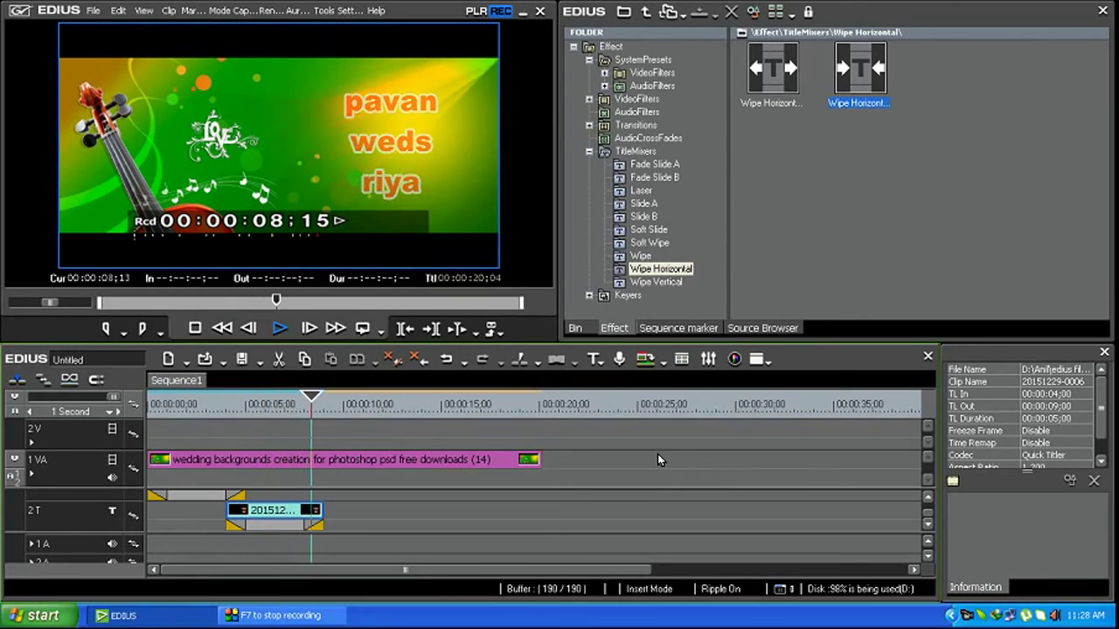
{"action": "key", "text": "space"}
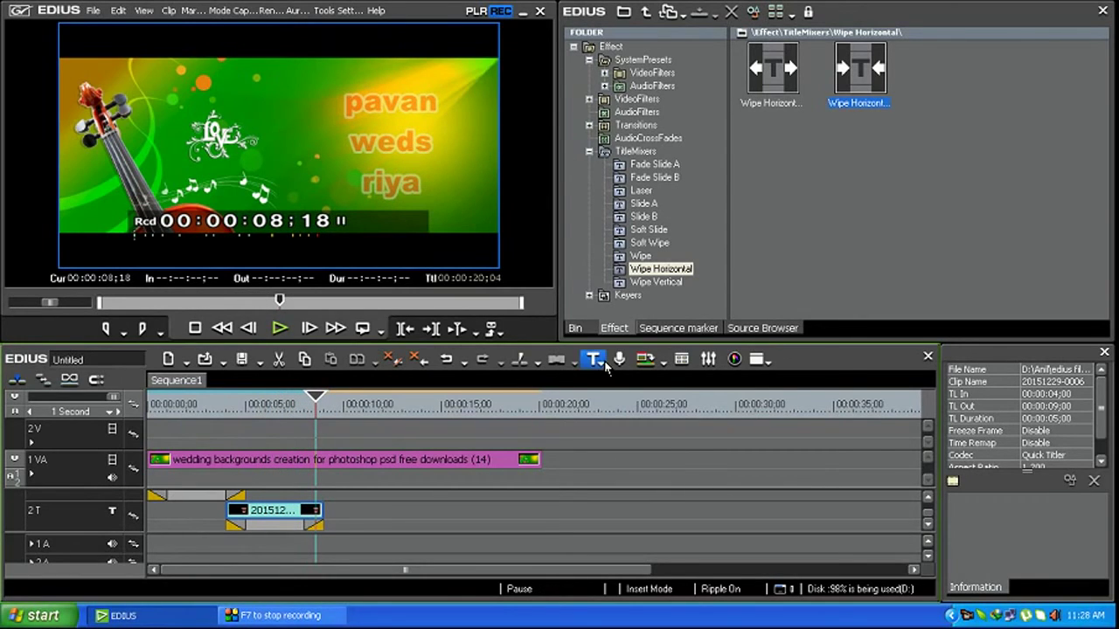
Step: Create a title on a new 3T title track and start typing its text, 'crazy'
{"action": "left_click", "coordinate": [599, 360]}
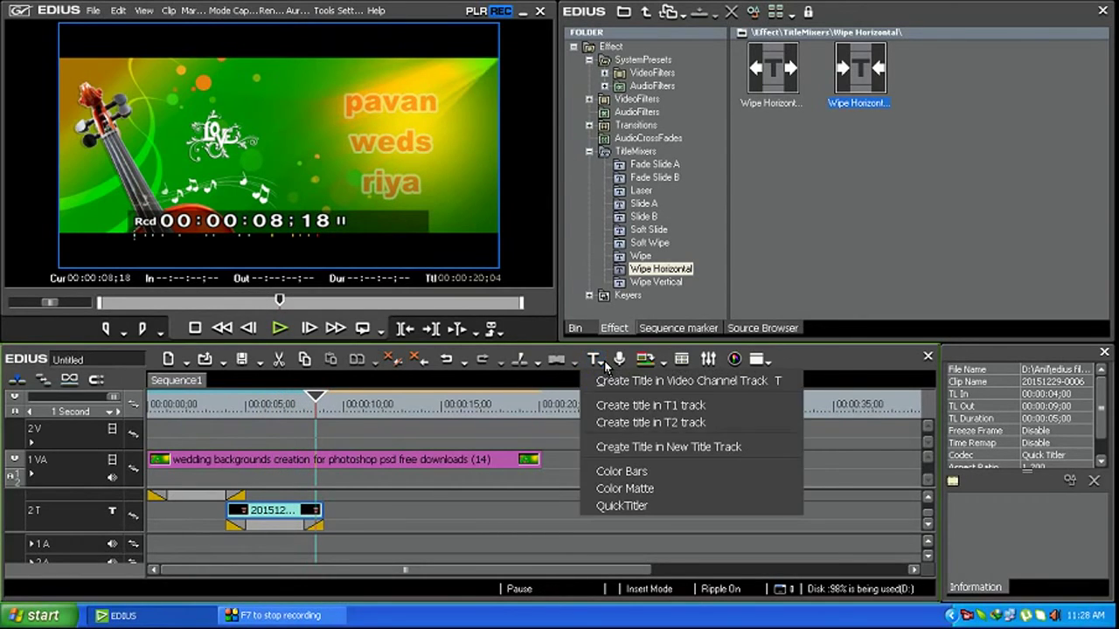
{"action": "left_click", "coordinate": [681, 450]}
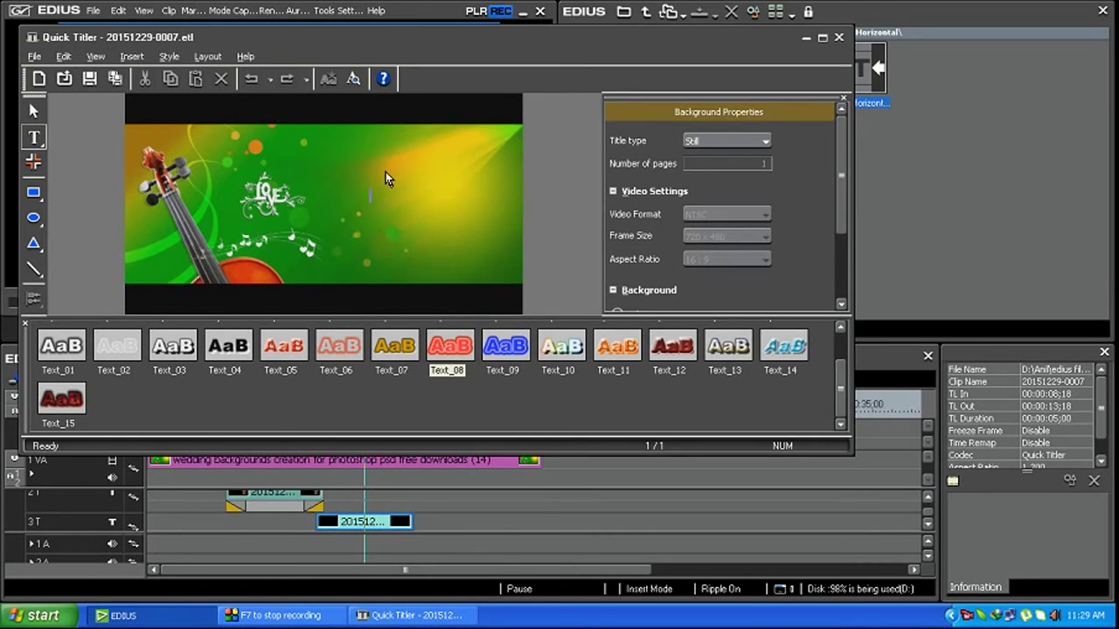
{"action": "type", "text": "c"}
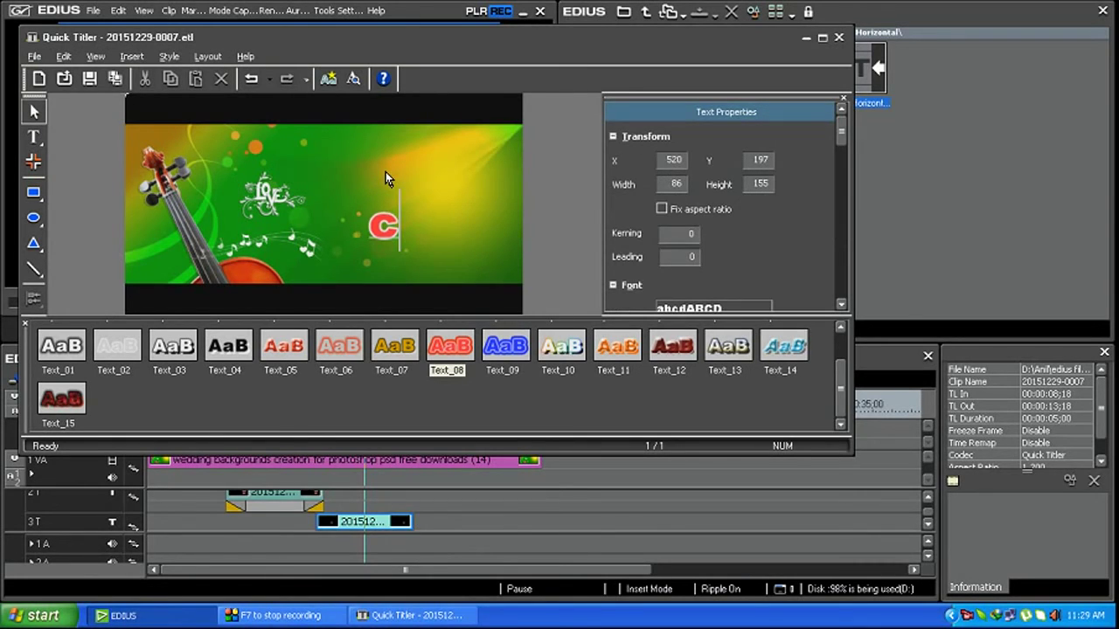
{"action": "type", "text": "razy"}
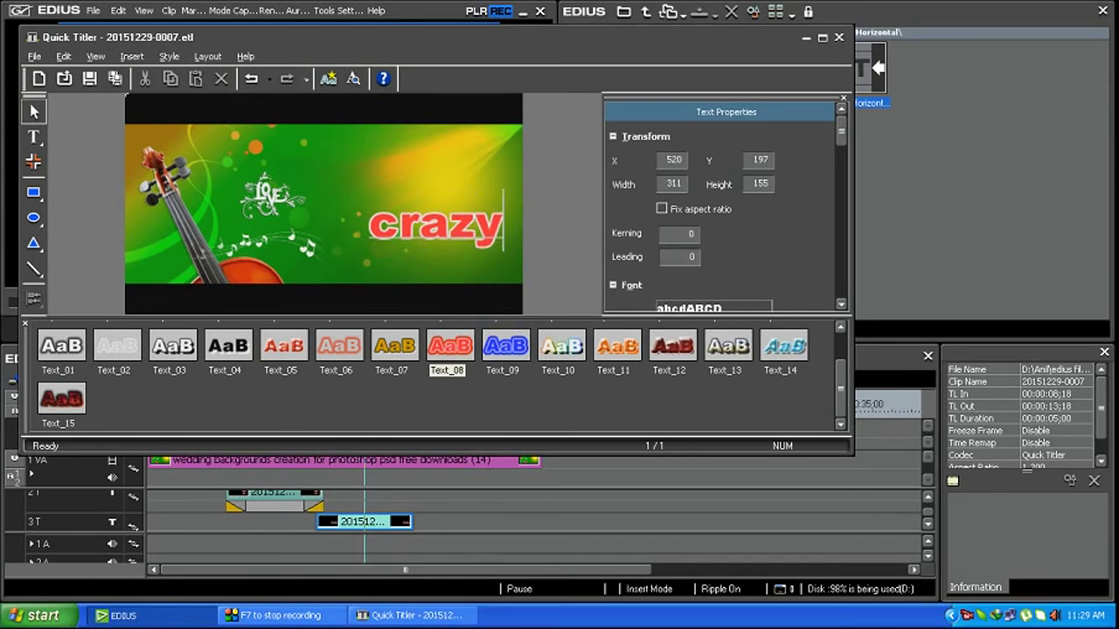
{"action": "key", "text": "Return"}
{"action": "key", "text": "BackSpace"}
{"action": "type", "text": "w"}
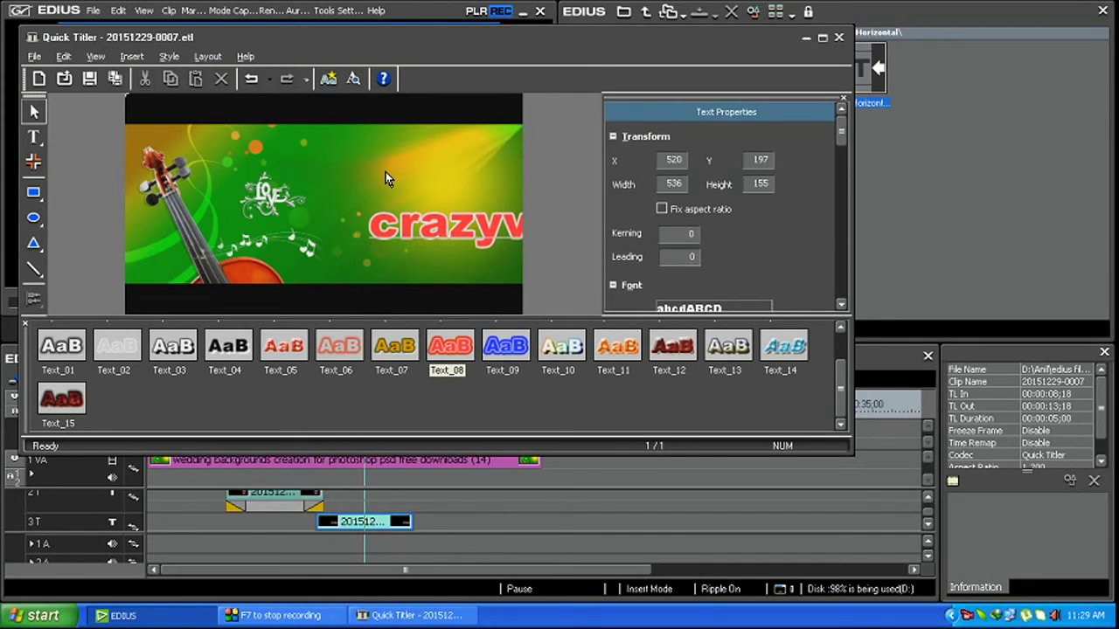
{"action": "type", "text": "orl"}
Step: Position the two-line crazyvideos stuios text right of centre in the frame
{"action": "left_click", "coordinate": [368, 215]}
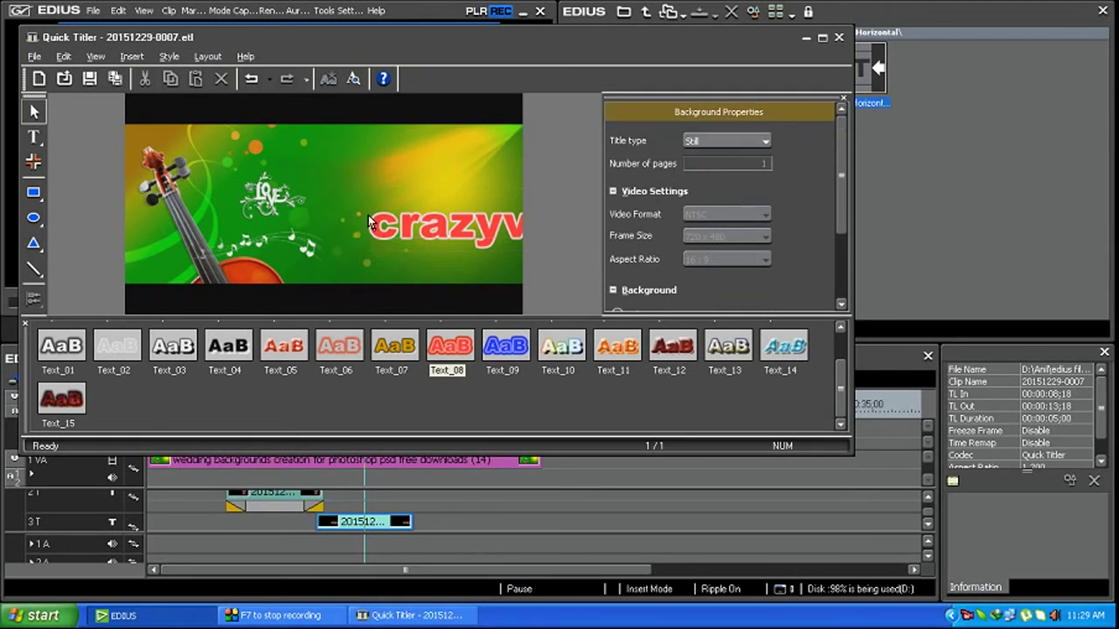
{"action": "left_click", "coordinate": [374, 221]}
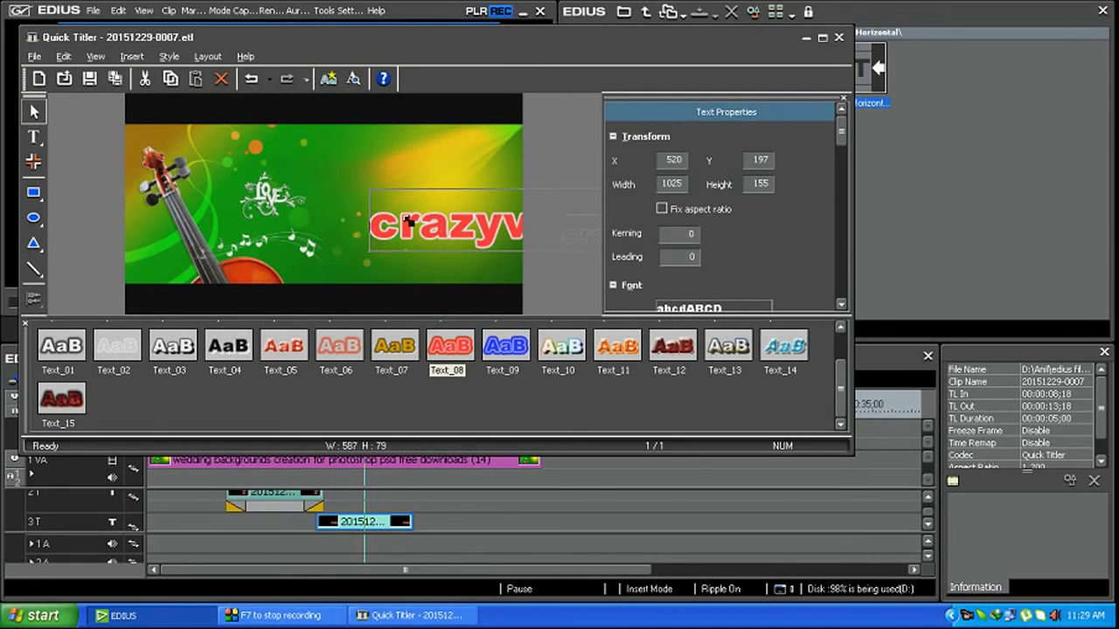
{"action": "mouse_move", "coordinate": [417, 211]}
{"action": "left_mouse_down"}
{"action": "mouse_move", "coordinate": [394, 214]}
{"action": "mouse_move", "coordinate": [437, 193]}
{"action": "left_mouse_up"}
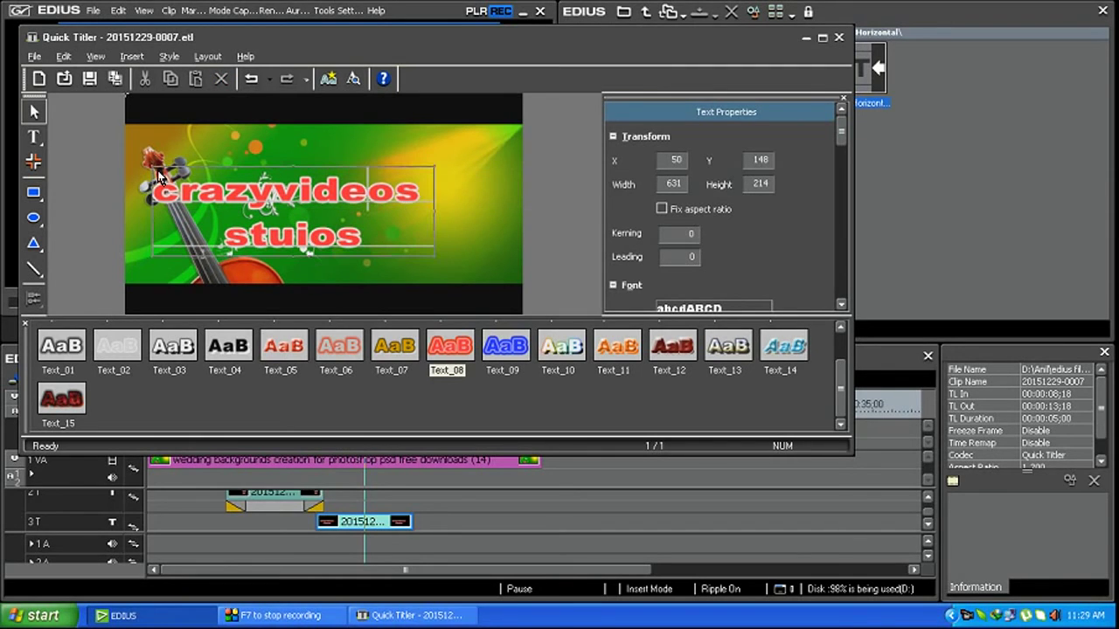
{"action": "left_click_drag", "start_coordinate": [151, 166], "coordinate": [214, 202]}
{"action": "left_click_drag", "start_coordinate": [382, 232], "coordinate": [453, 197]}
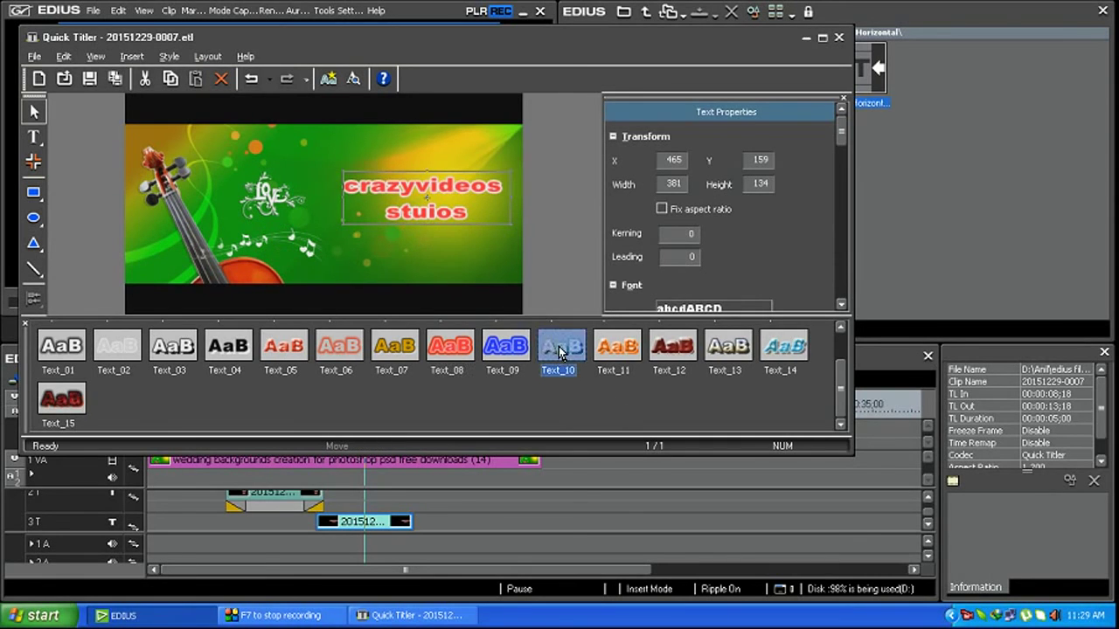
Step: Compare gallery styles, apply the orange Text_11 style, and save the title
{"action": "left_click", "coordinate": [562, 348]}
{"action": "left_click", "coordinate": [636, 350]}
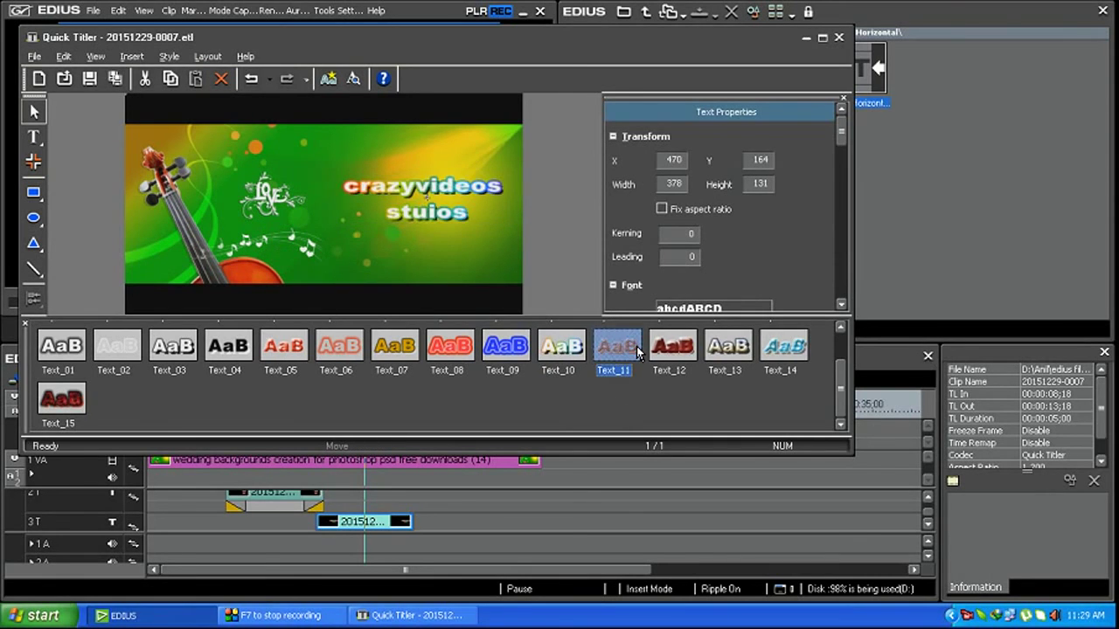
{"action": "left_click", "coordinate": [688, 350]}
{"action": "left_click", "coordinate": [797, 346]}
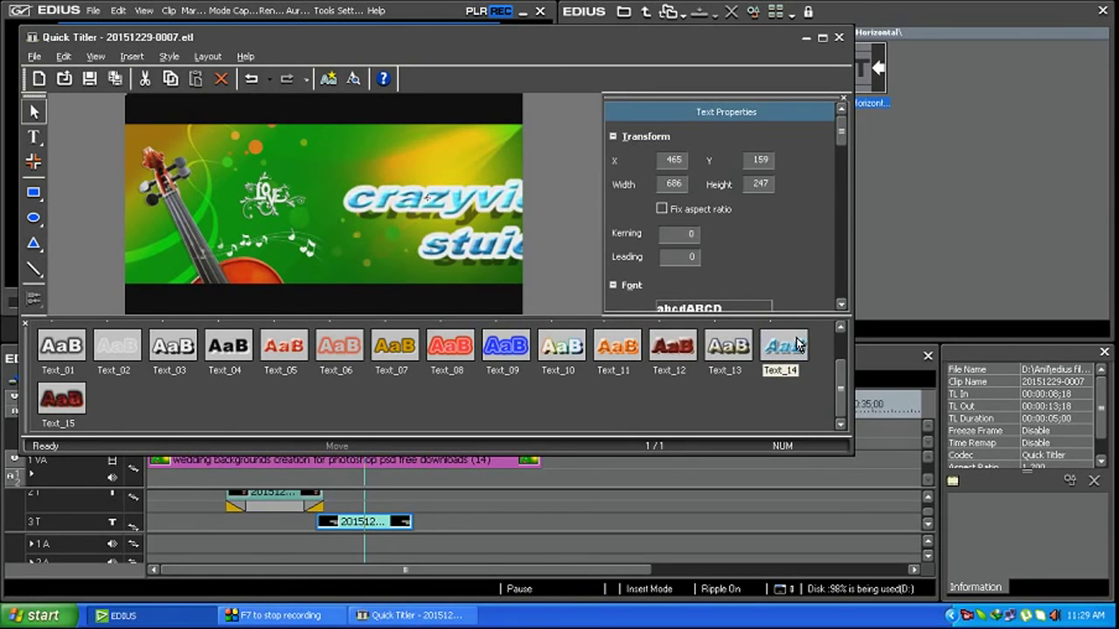
{"action": "key", "text": "Escape"}
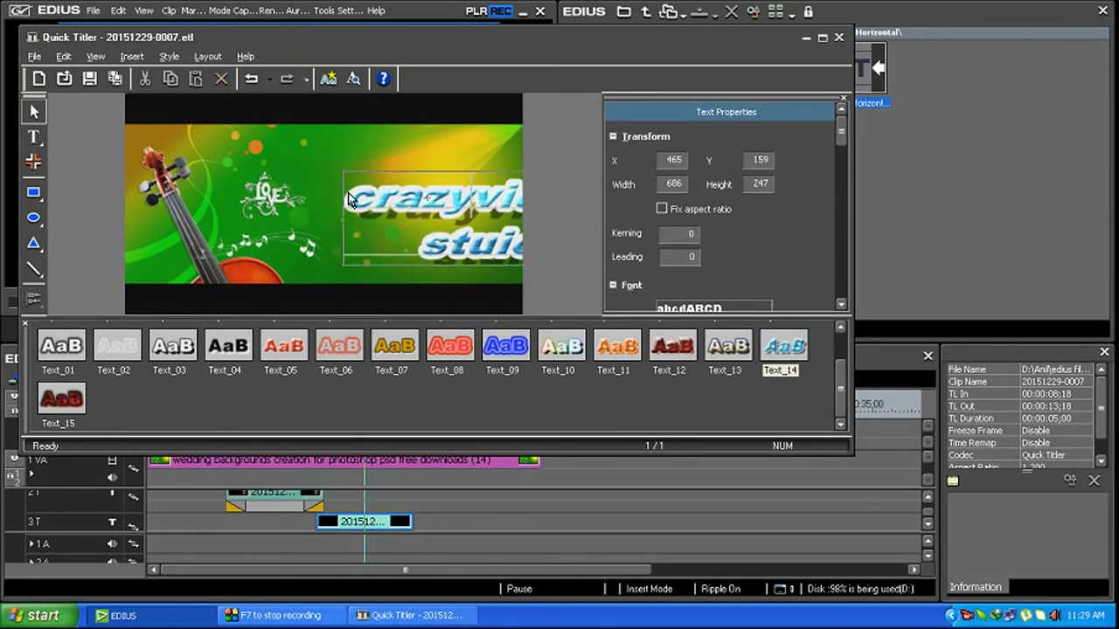
{"action": "left_click", "coordinate": [622, 349]}
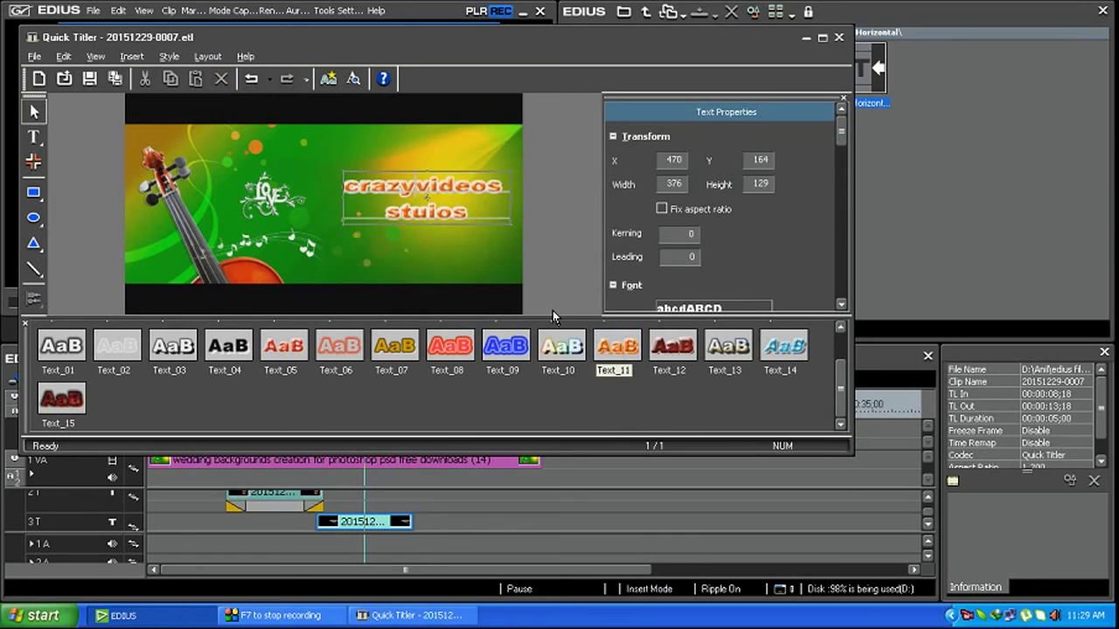
{"action": "left_click", "coordinate": [90, 79]}
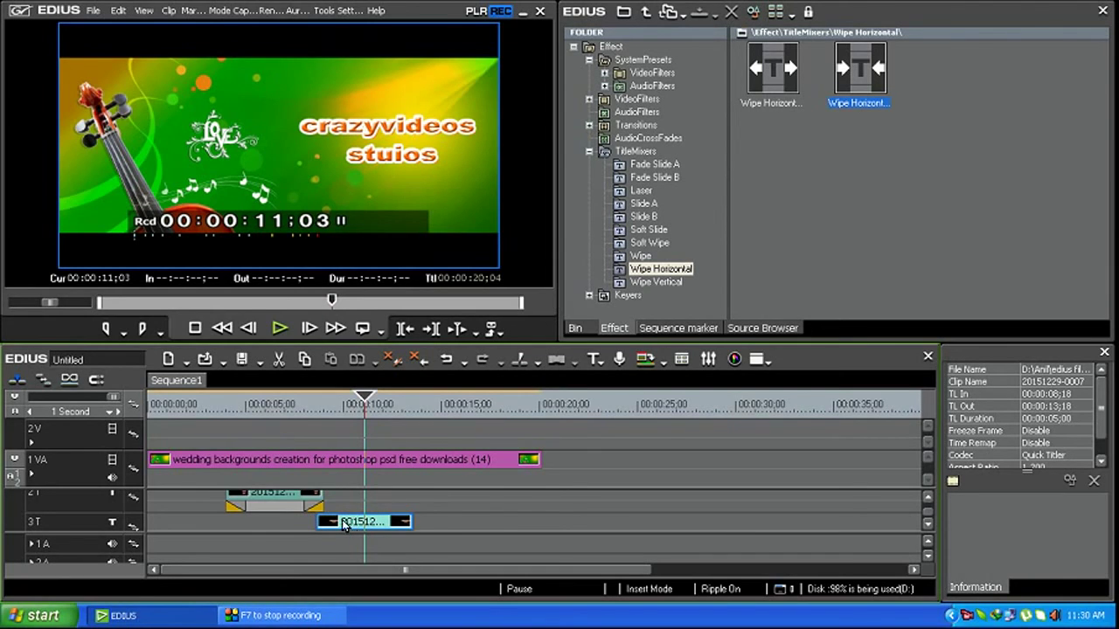
Step: Move the crazyvideos stuios clip to start at 00:00:08:00 and play back its wipe
{"action": "left_click_drag", "start_coordinate": [343, 525], "coordinate": [332, 524]}
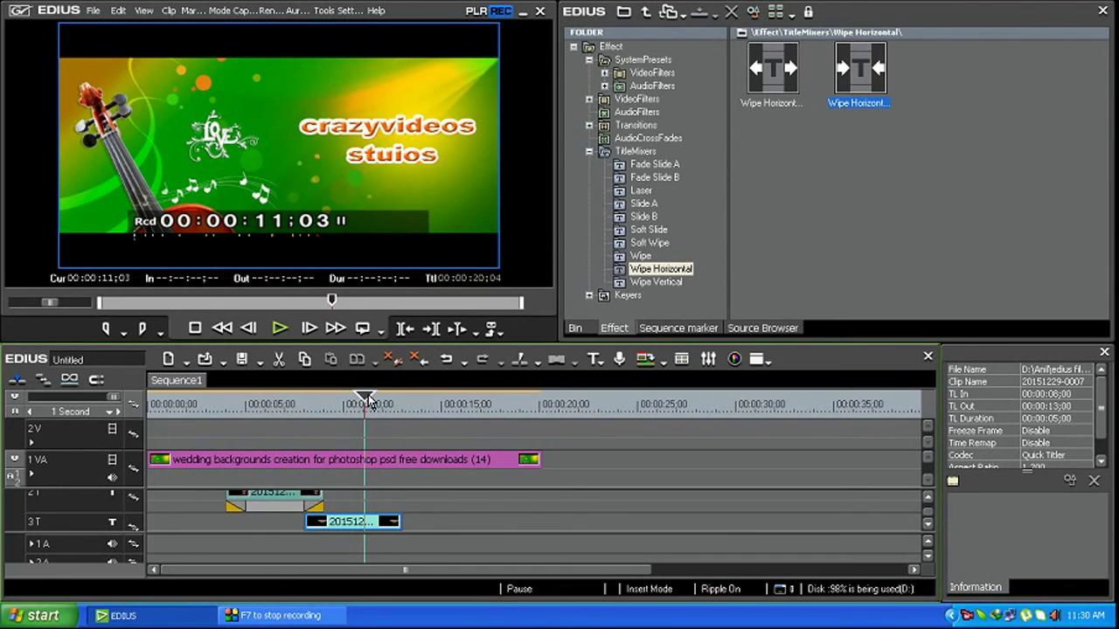
{"action": "left_click_drag", "start_coordinate": [369, 401], "coordinate": [259, 401]}
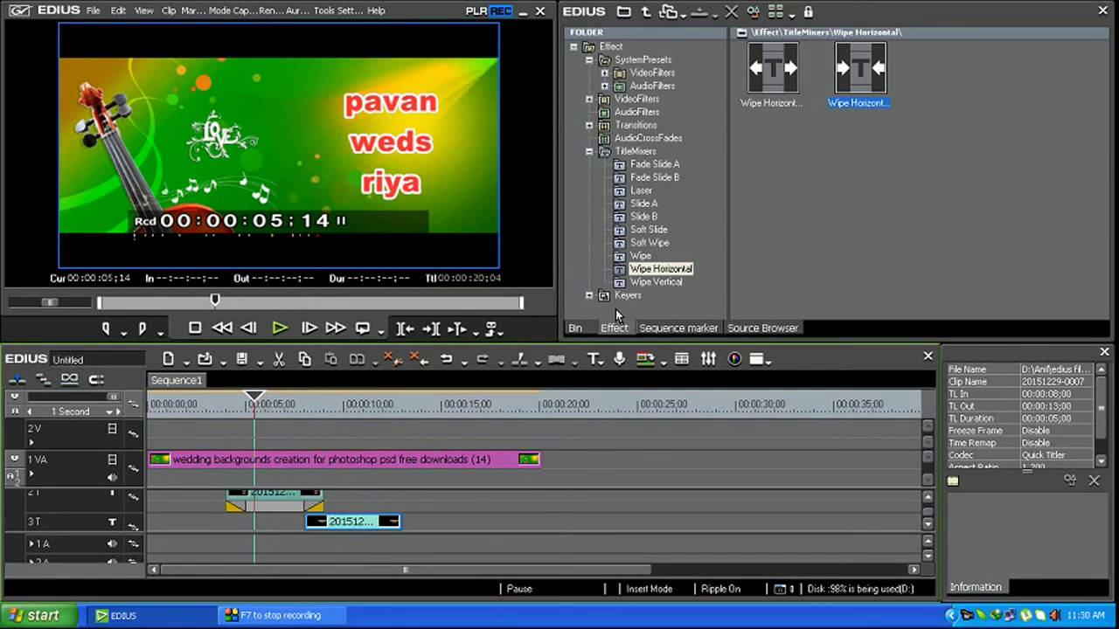
{"action": "left_click", "coordinate": [623, 261]}
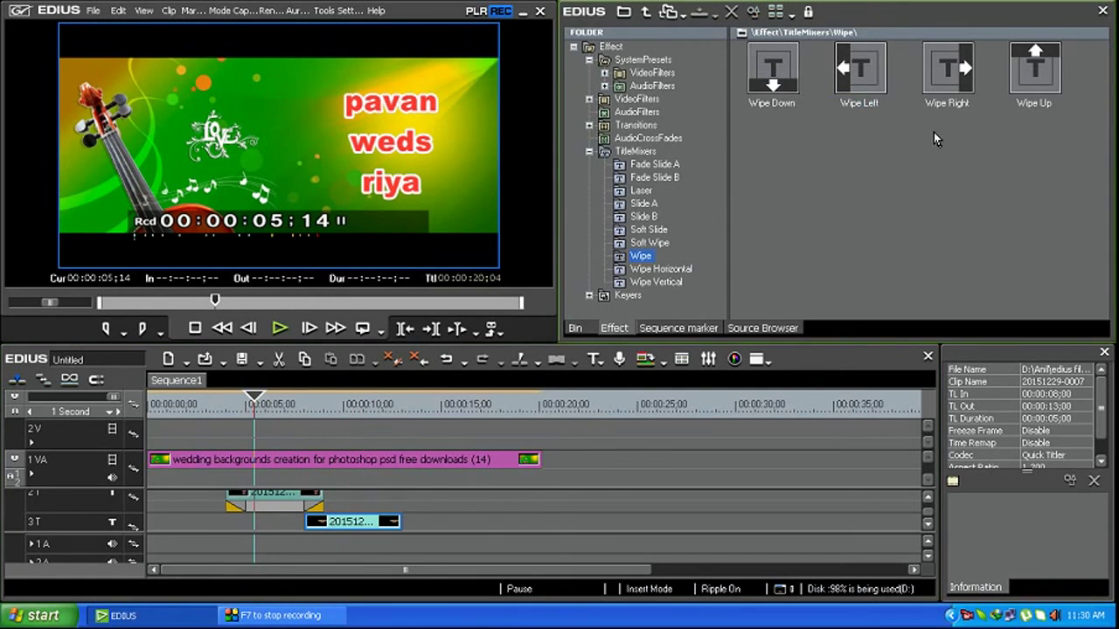
{"action": "left_click", "coordinate": [647, 270]}
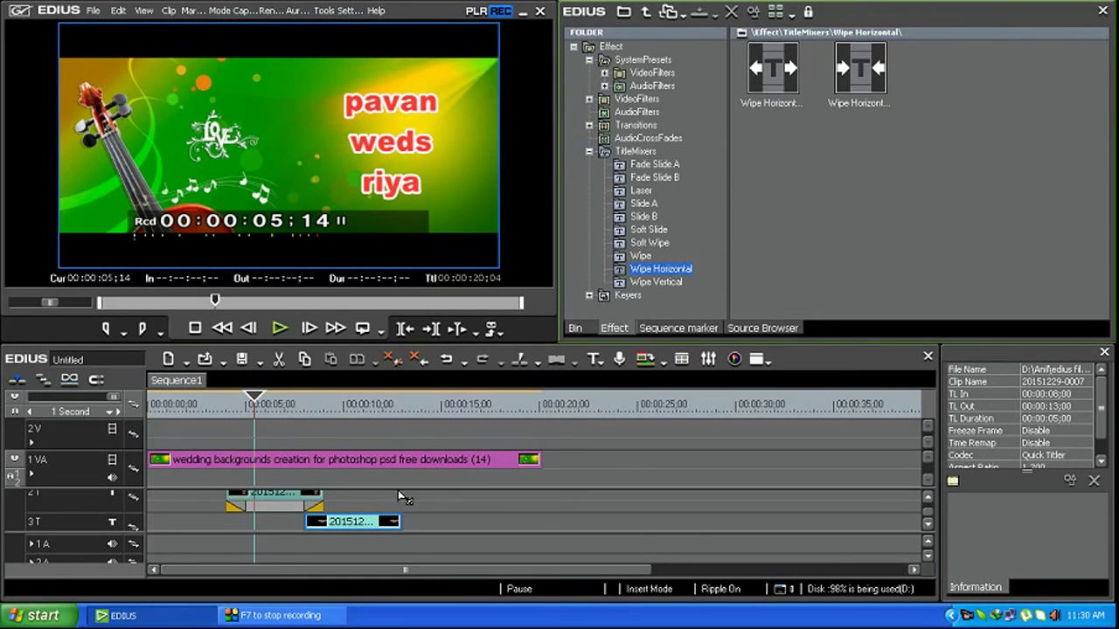
{"action": "left_click", "coordinate": [354, 524]}
{"action": "left_click_drag", "start_coordinate": [255, 406], "coordinate": [293, 411]}
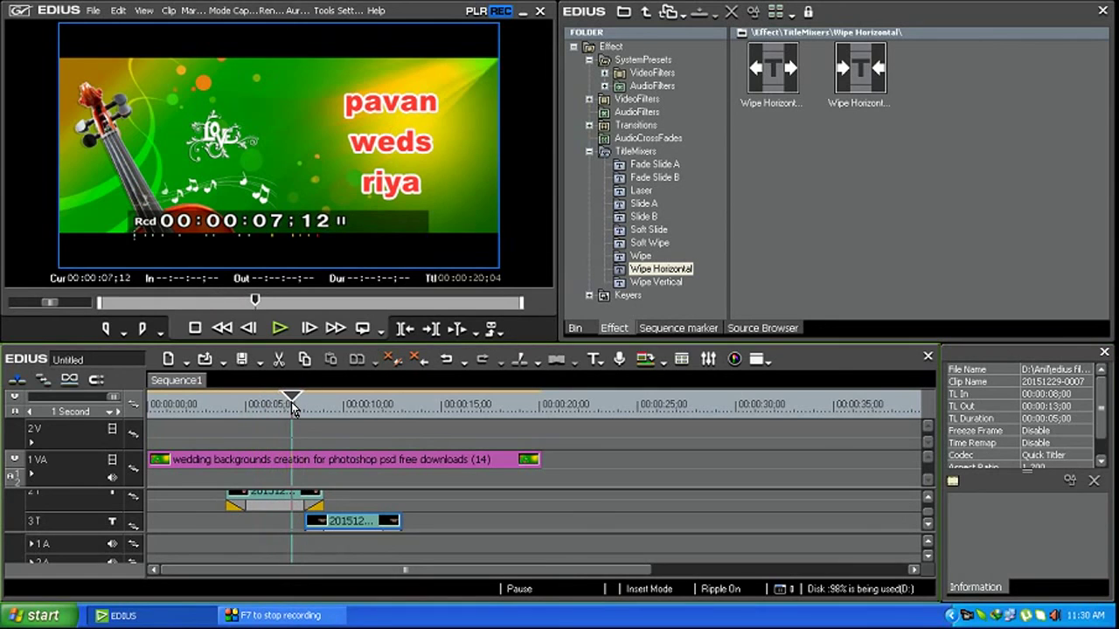
{"action": "key", "text": "space"}
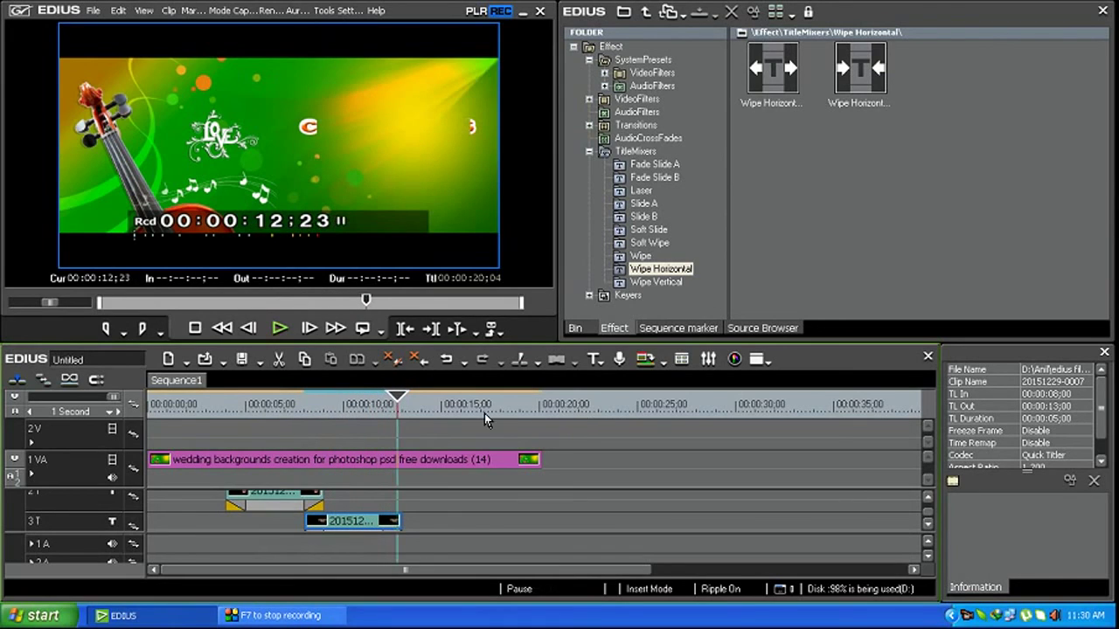
{"action": "key", "text": "space"}
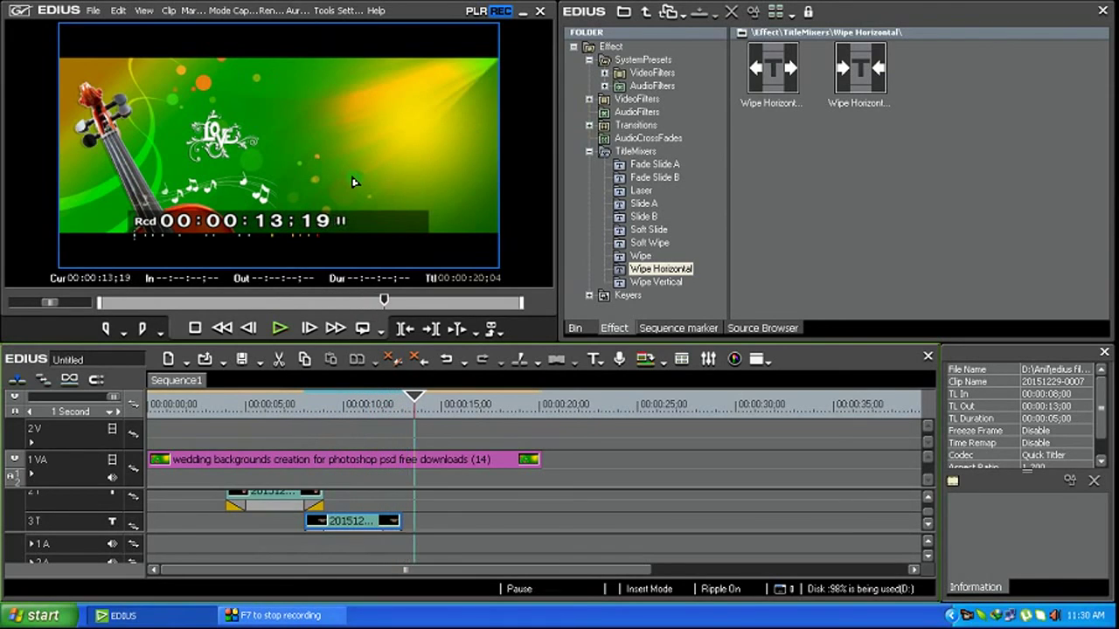
{"action": "left_click_drag", "start_coordinate": [414, 399], "coordinate": [103, 407]}
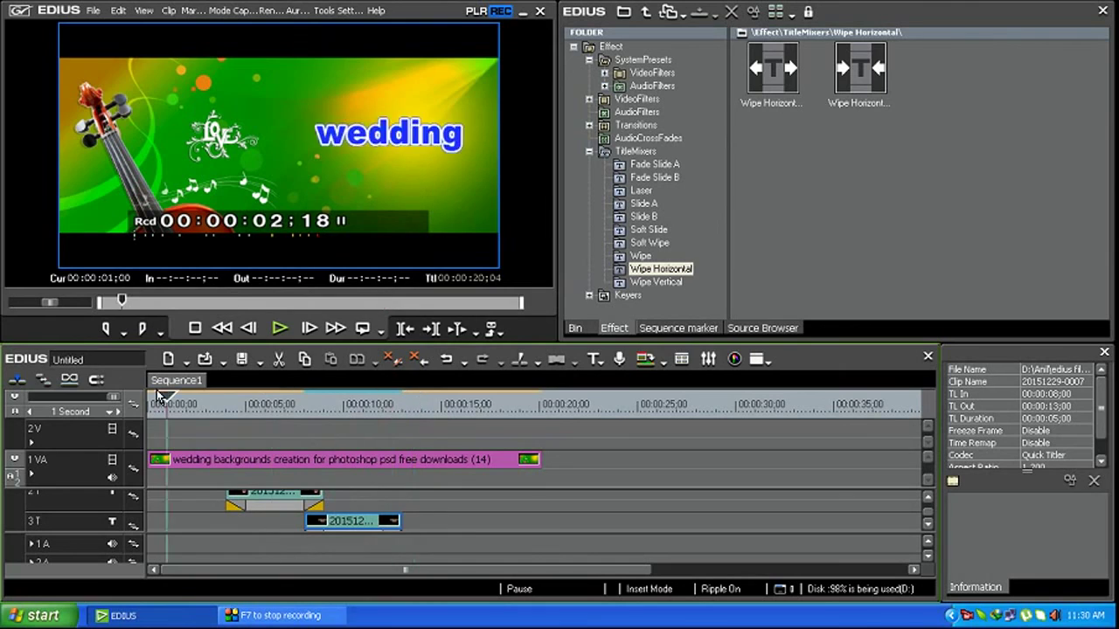
{"action": "key", "text": "space"}
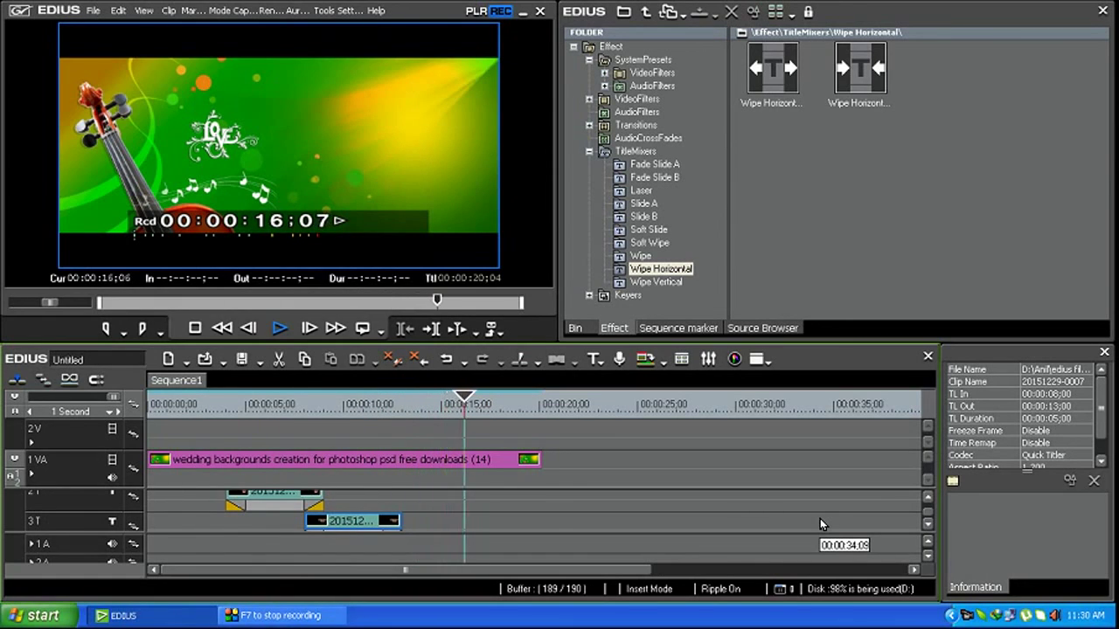
{"action": "key", "text": "space"}
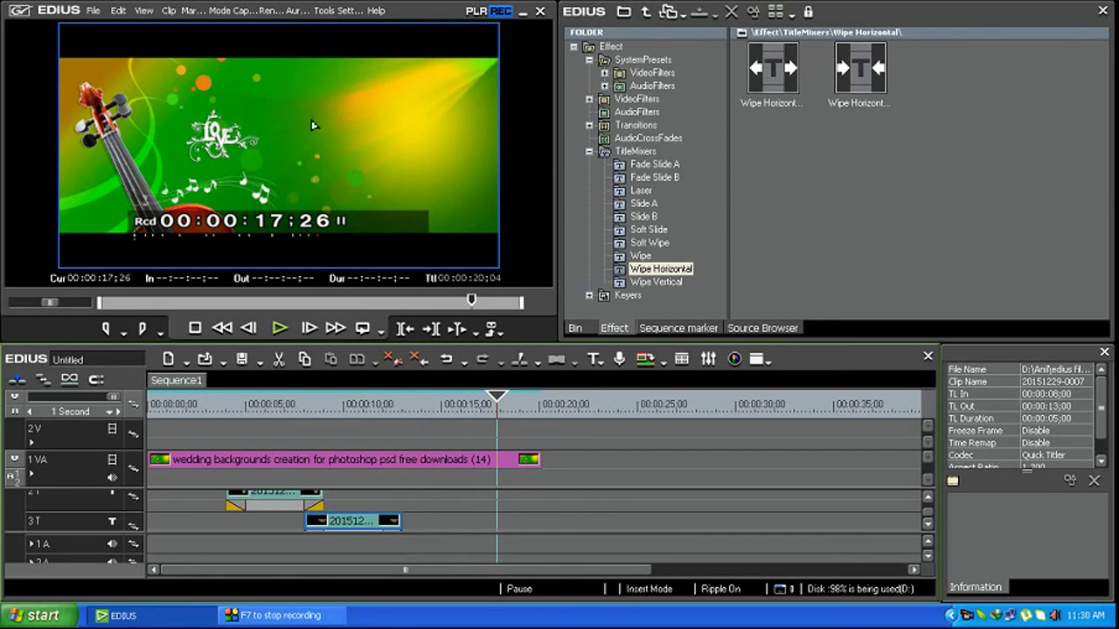
{"action": "left_click_drag", "start_coordinate": [500, 404], "coordinate": [158, 403]}
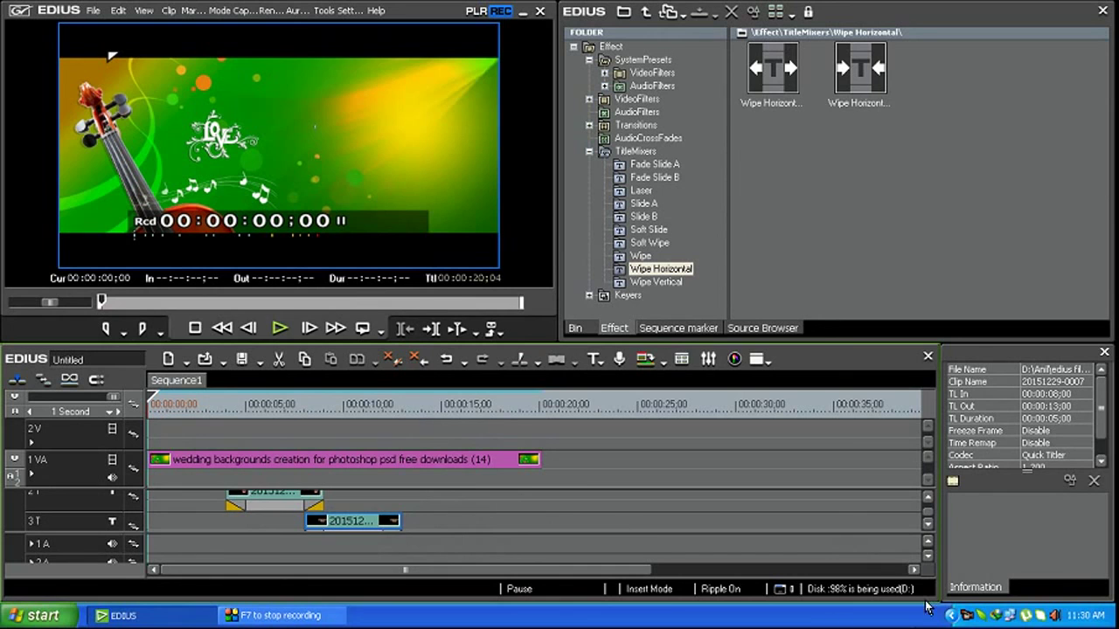
Step: Stop the screen recording from the recorder's tray icon menu
{"action": "right_click", "coordinate": [976, 617]}
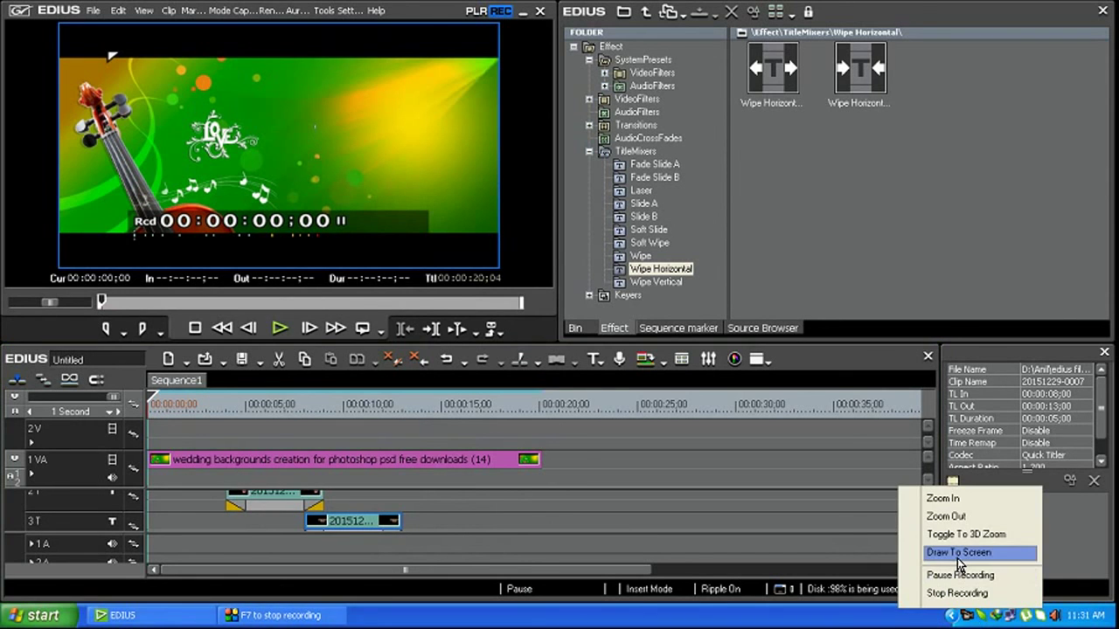
{"action": "left_click", "coordinate": [957, 592]}
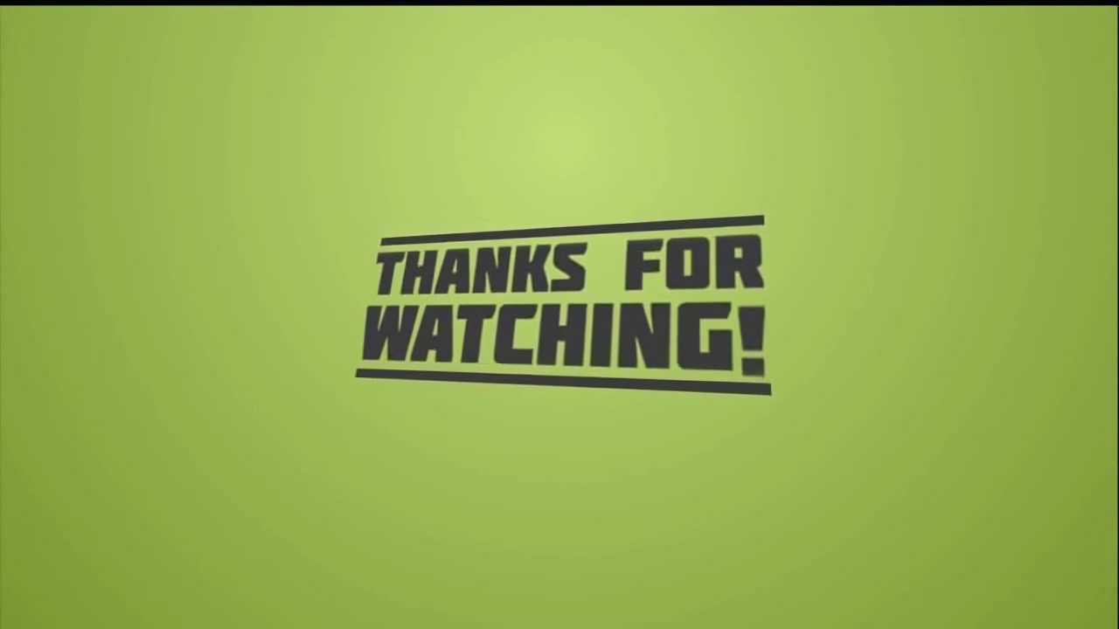